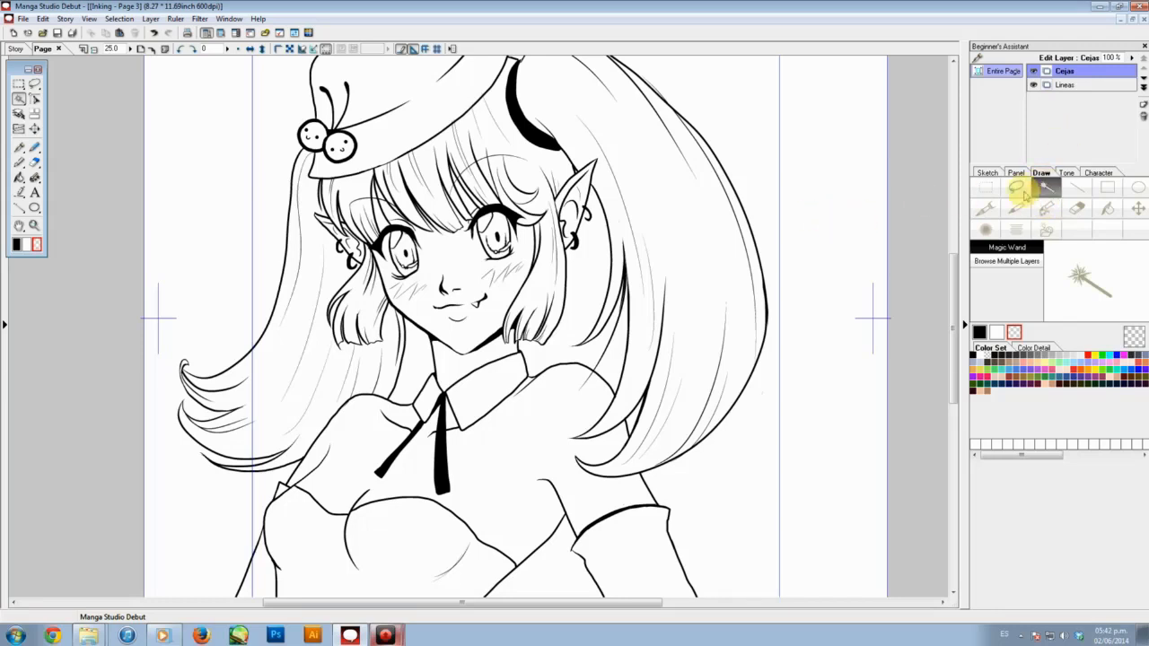
# Toggle the visibility of the Boceto sketch layer and hide the Cejas eyebrow layer.
pyautogui.click(986, 173)
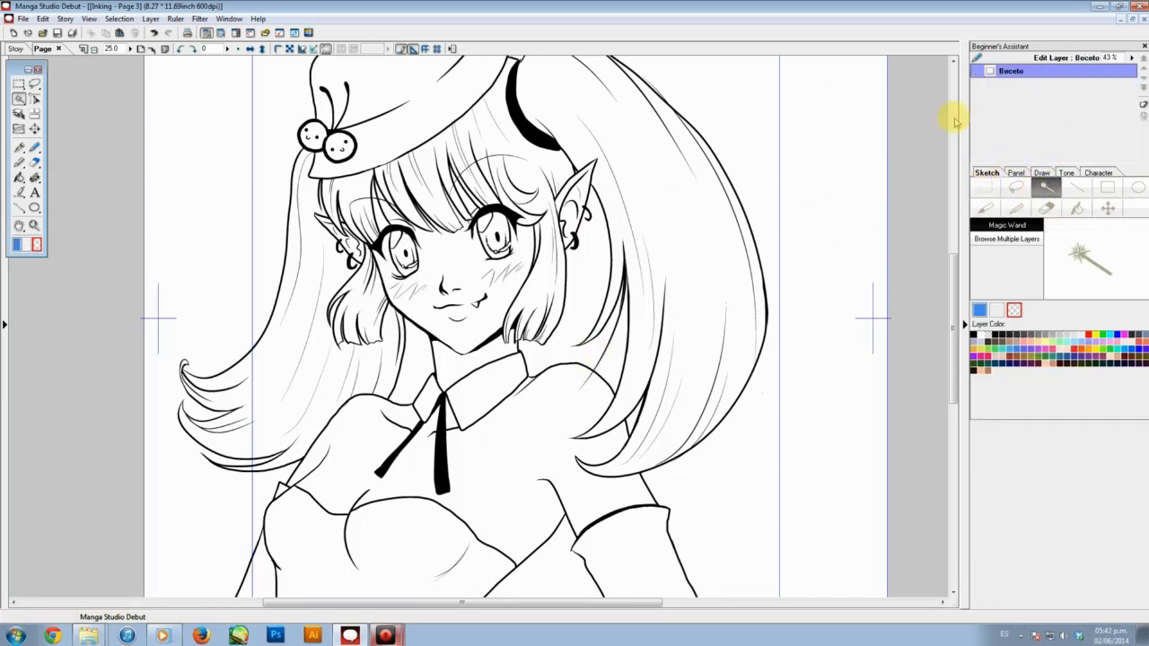
pyautogui.click(978, 72)
pyautogui.click(979, 73)
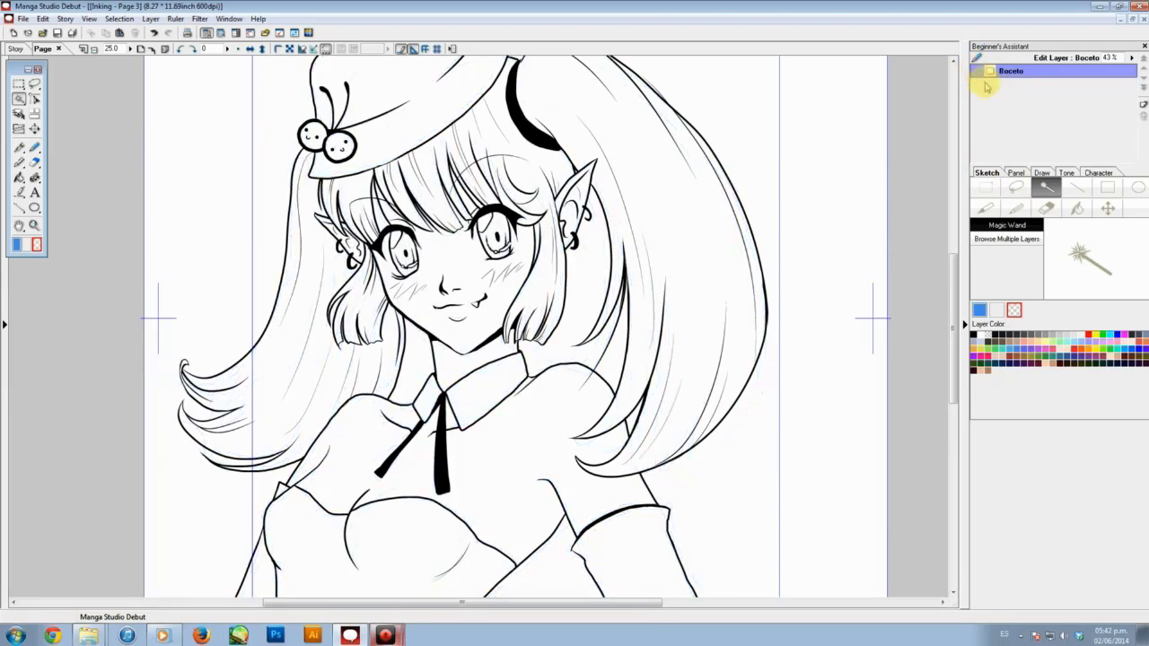
pyautogui.click(1042, 172)
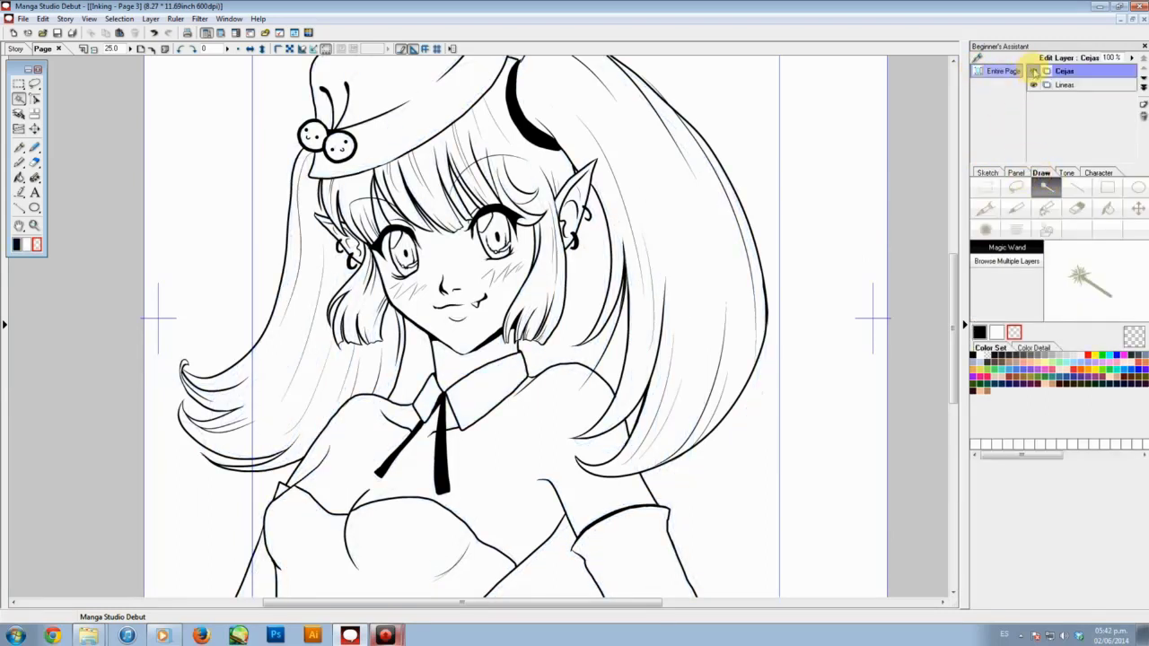
# Select the character's skin areas for toning with the Magic Wand: chest, neck, face, the gaps between the bangs, and ears.
pyautogui.click(1067, 172)
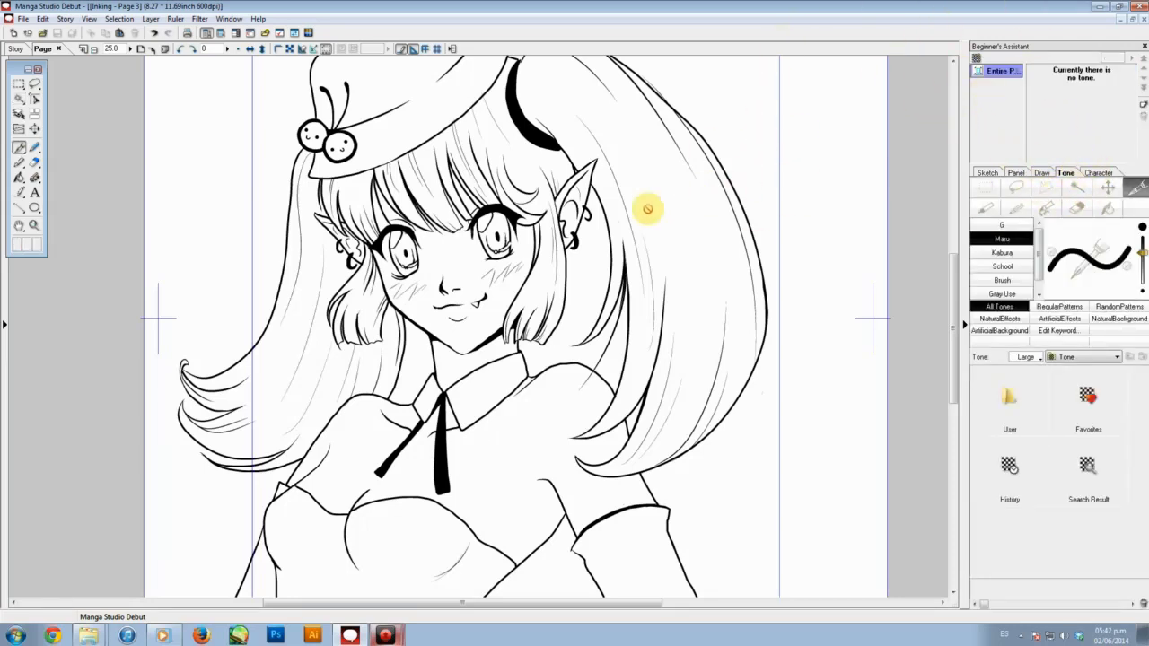
pyautogui.click(1079, 186)
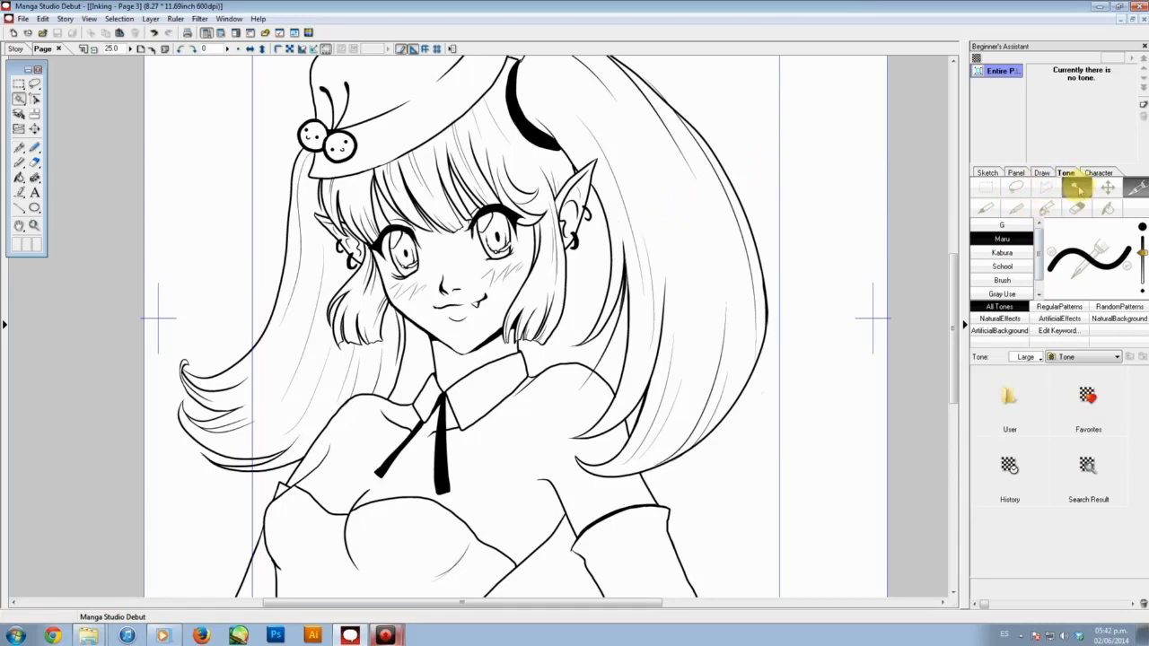
pyautogui.click(527, 452)
pyautogui.moveTo(485, 509)
pyautogui.mouseDown()
pyautogui.moveTo(529, 380)
pyautogui.moveTo(529, 431)
pyautogui.mouseUp()
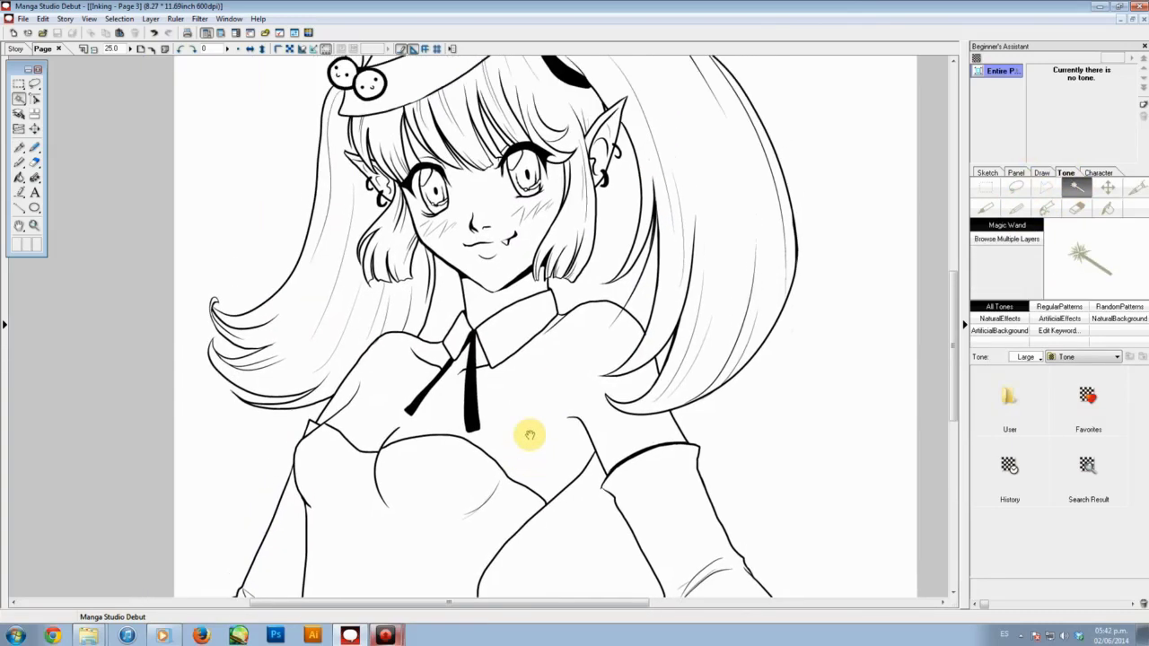
pyautogui.keyDown('shift'); pyautogui.click(479, 304); pyautogui.keyUp('shift')
pyautogui.keyDown('shift'); pyautogui.click(489, 276); pyautogui.keyUp('shift')
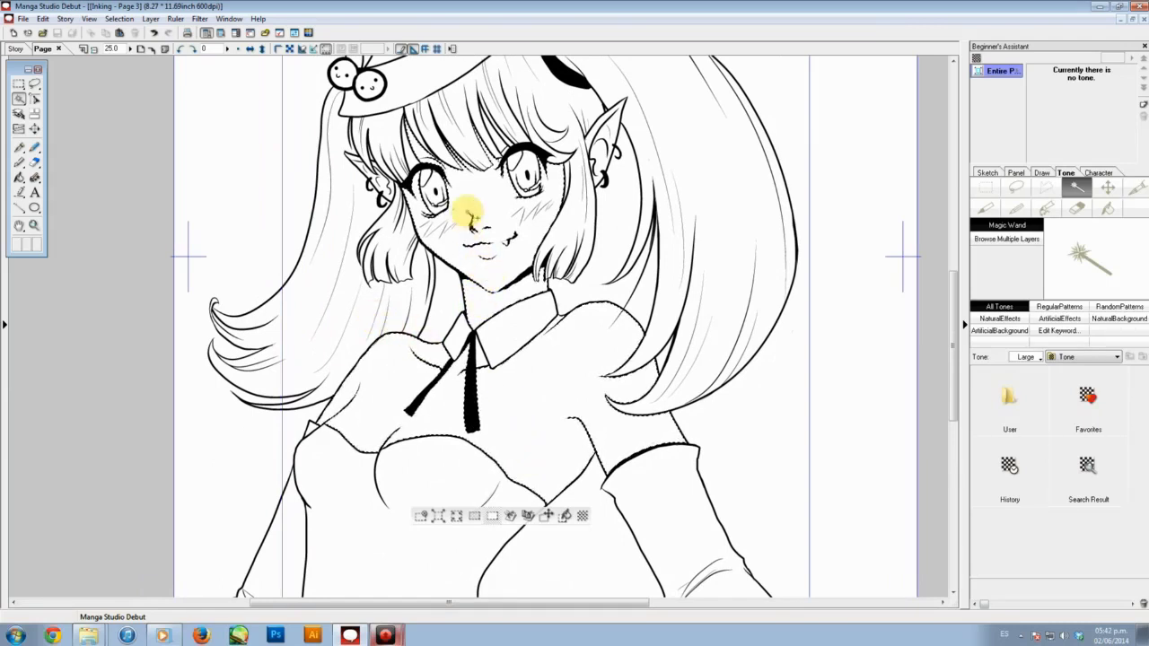
pyautogui.keyDown('shift'); pyautogui.click(420, 162); pyautogui.keyUp('shift')
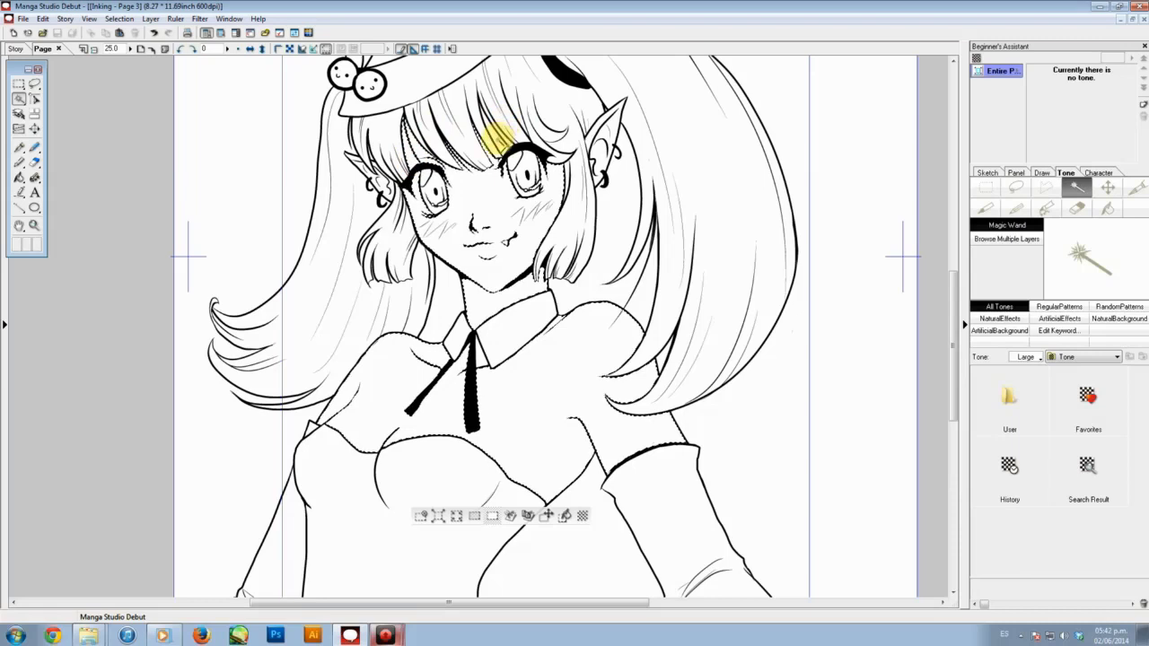
pyautogui.click(503, 151)
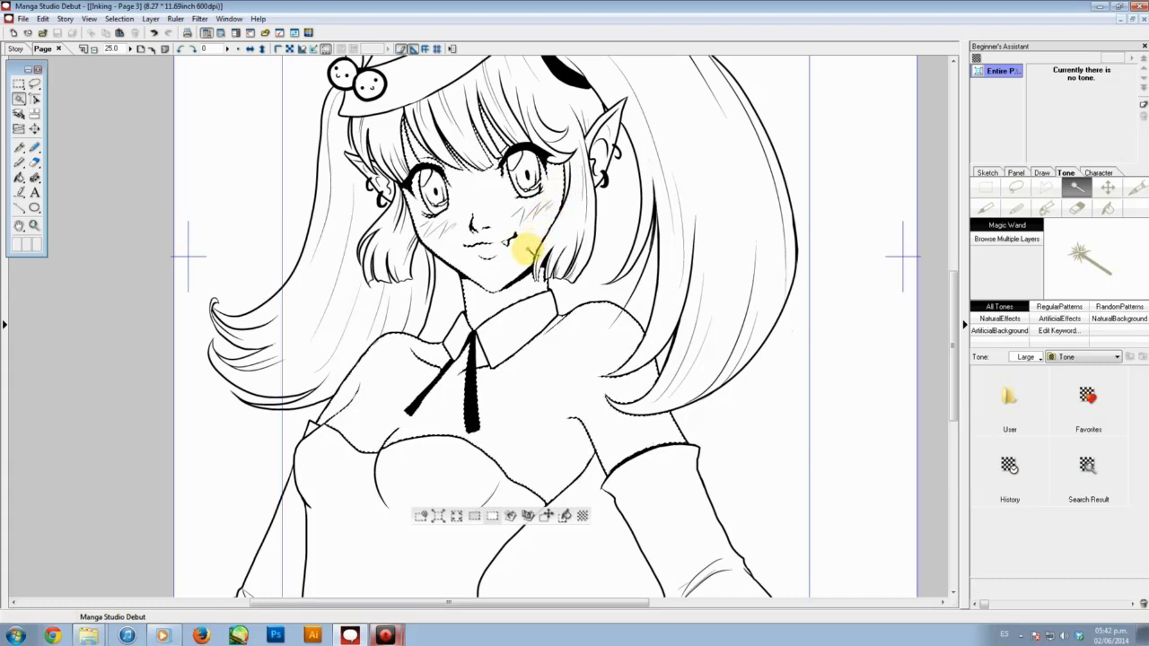
pyautogui.click(778, 132)
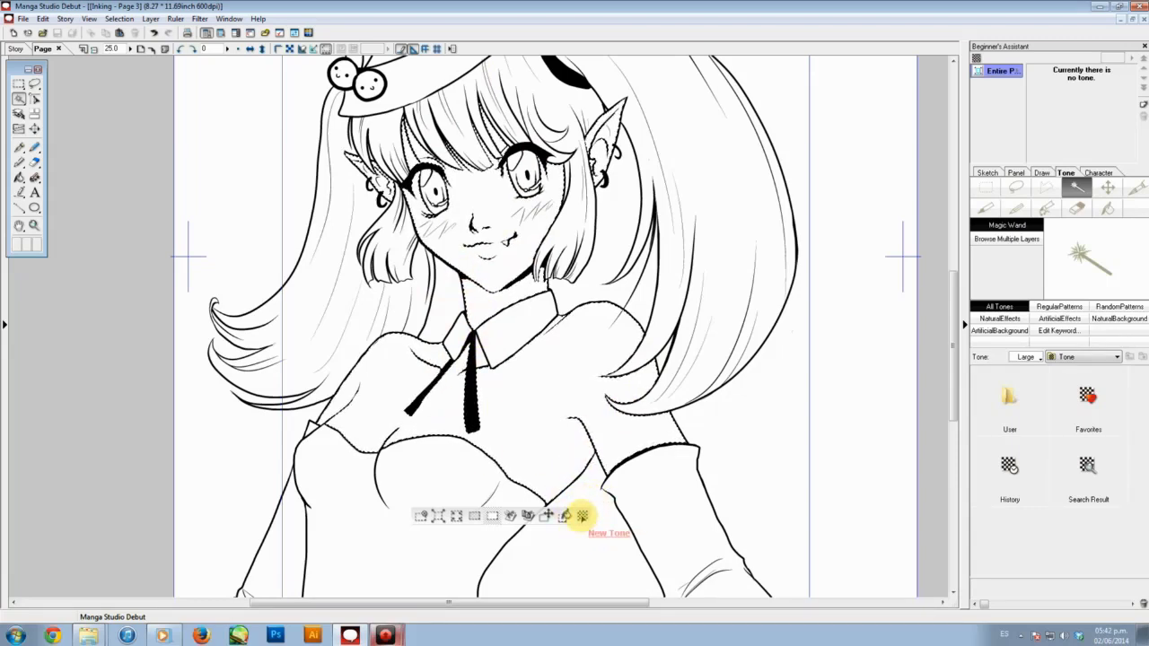
# Fill the selected skin with a new circle tone at 40 lines and darkness 10, and clear the selection.
pyautogui.click(583, 516)
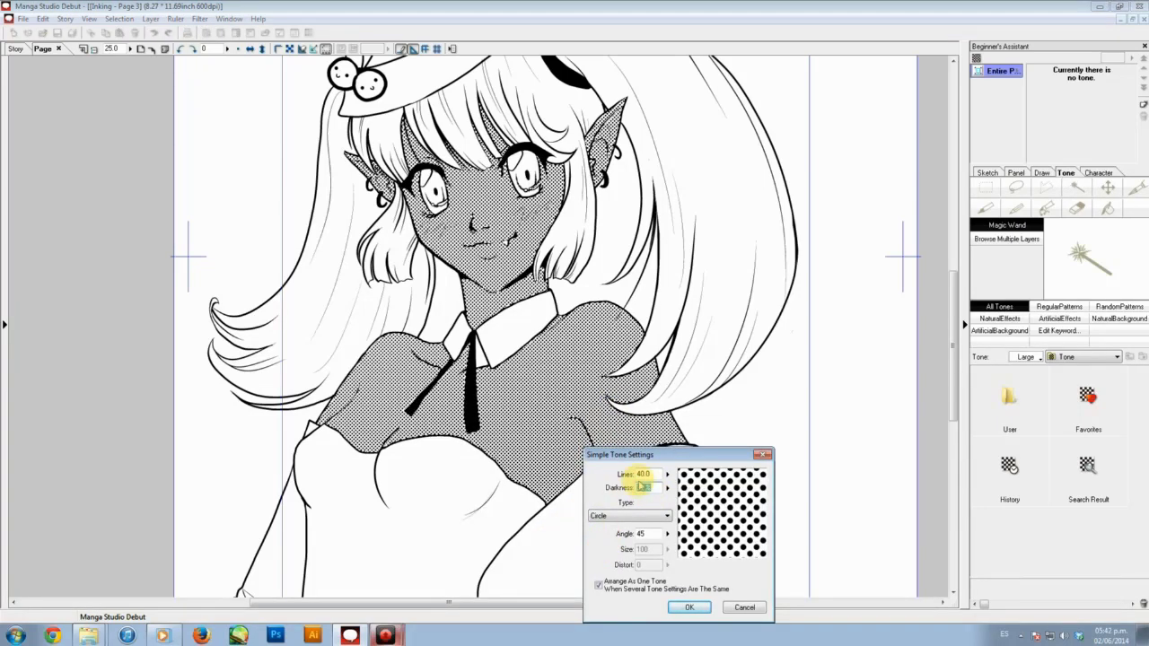
pyautogui.write('1')
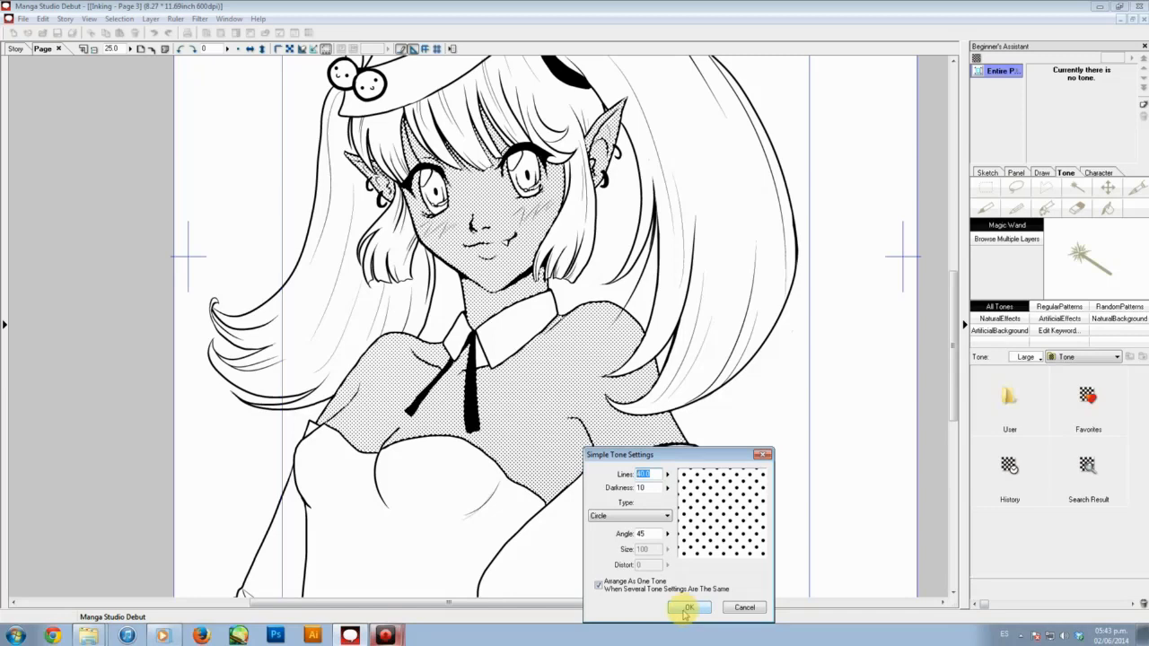
pyautogui.click(687, 608)
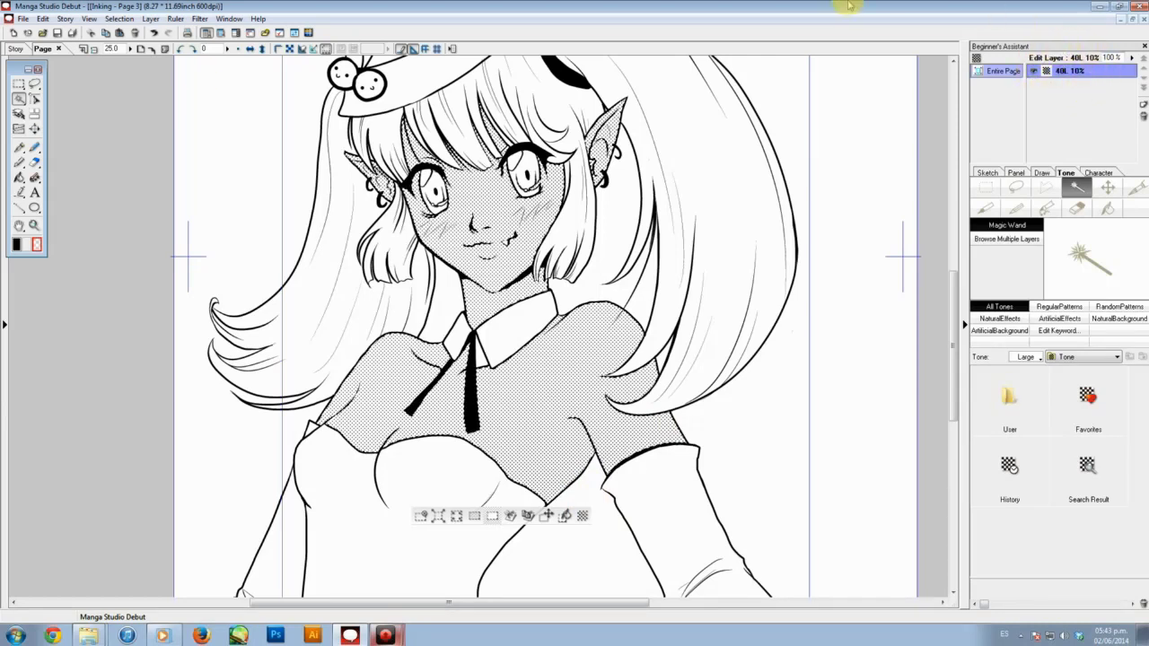
pyautogui.click(19, 83)
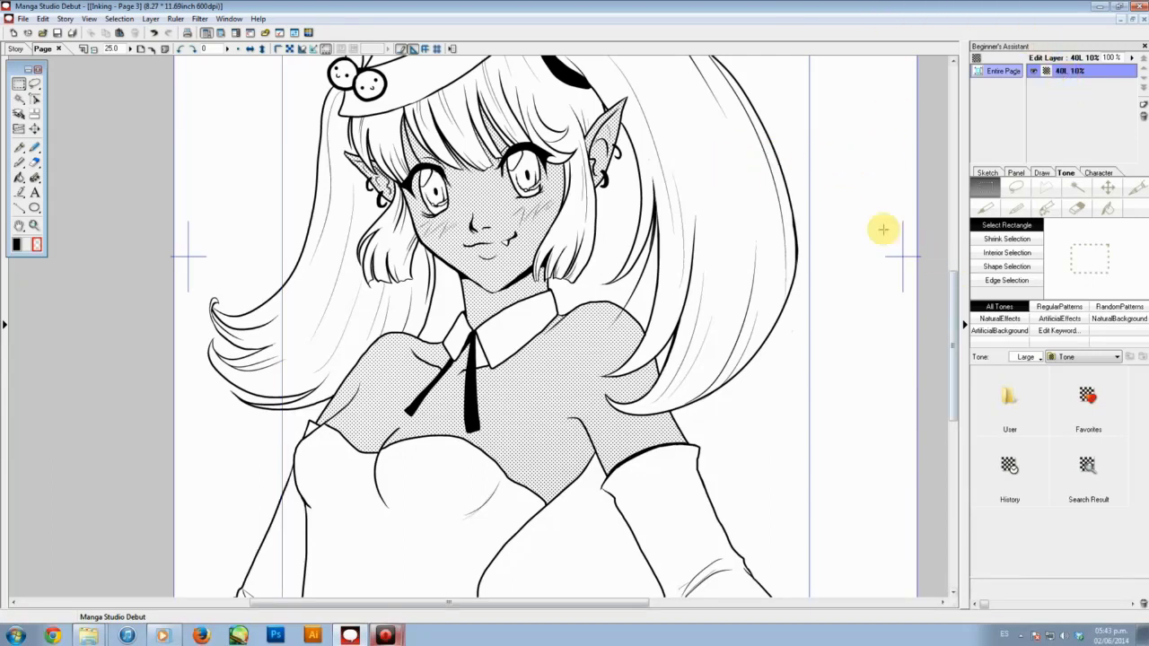
# Try painting tone strokes over the ponytail with the 0.1 mm marker and undo them.
pyautogui.click(1077, 207)
pyautogui.click(985, 207)
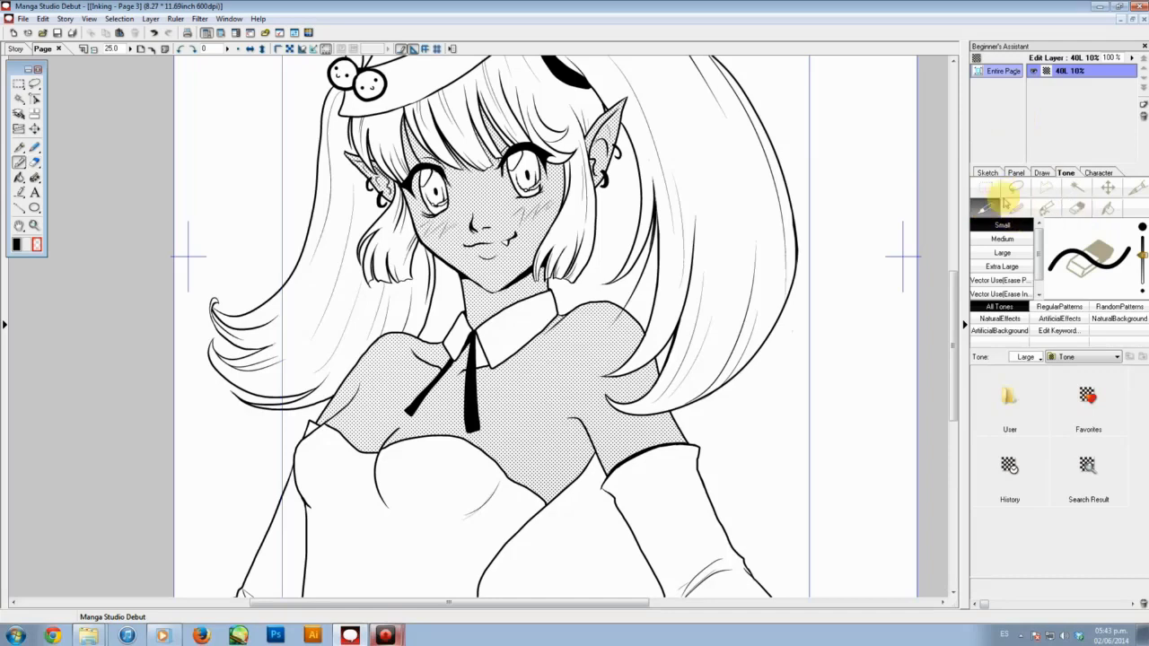
pyautogui.click(1052, 293)
pyautogui.moveTo(684, 196)
pyautogui.mouseDown()
pyautogui.moveTo(667, 200)
pyautogui.moveTo(782, 167)
pyautogui.moveTo(802, 249)
pyautogui.mouseUp()
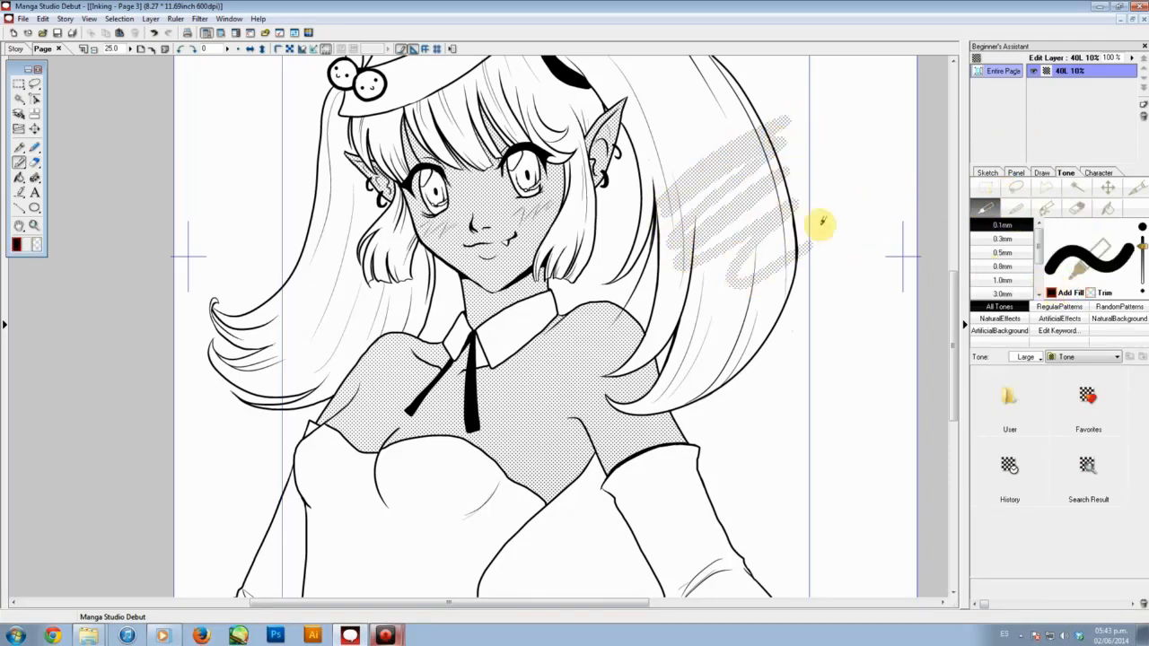
pyautogui.hotkey('ctrl', 'z')
pyautogui.moveTo(655, 108)
pyautogui.mouseDown()
pyautogui.moveTo(679, 121)
pyautogui.moveTo(727, 275)
pyautogui.moveTo(720, 364)
pyautogui.mouseUp()
pyautogui.hotkey('ctrl', 'z')
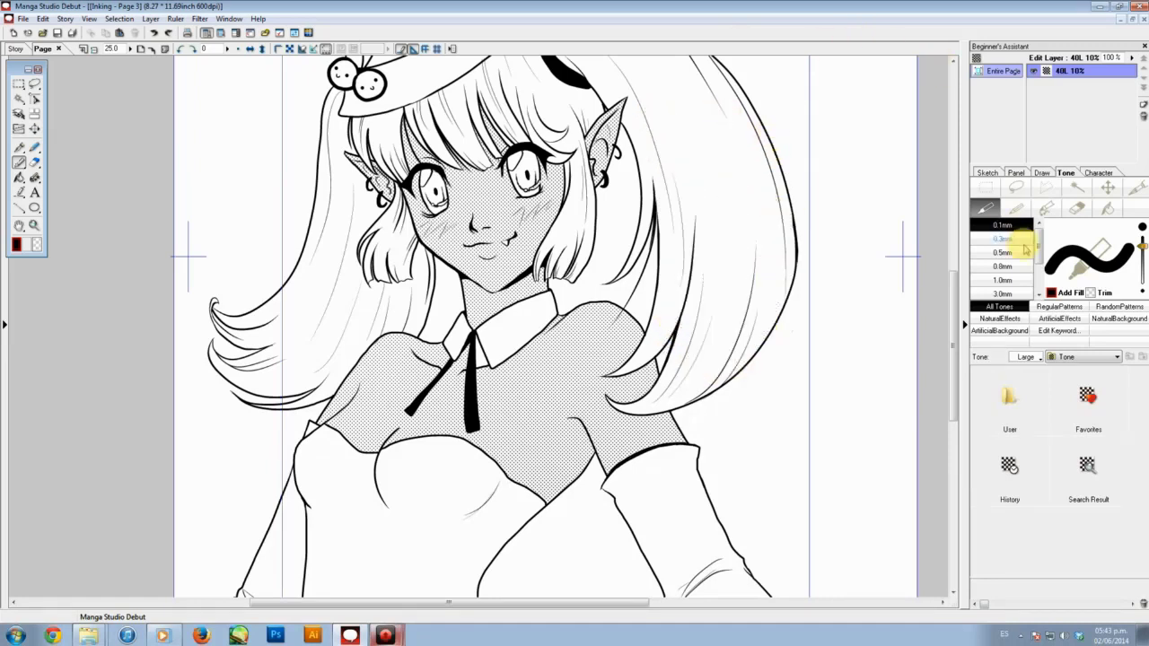
# Clean up the skin tone around both eyes with the small eraser.
pyautogui.click(1077, 207)
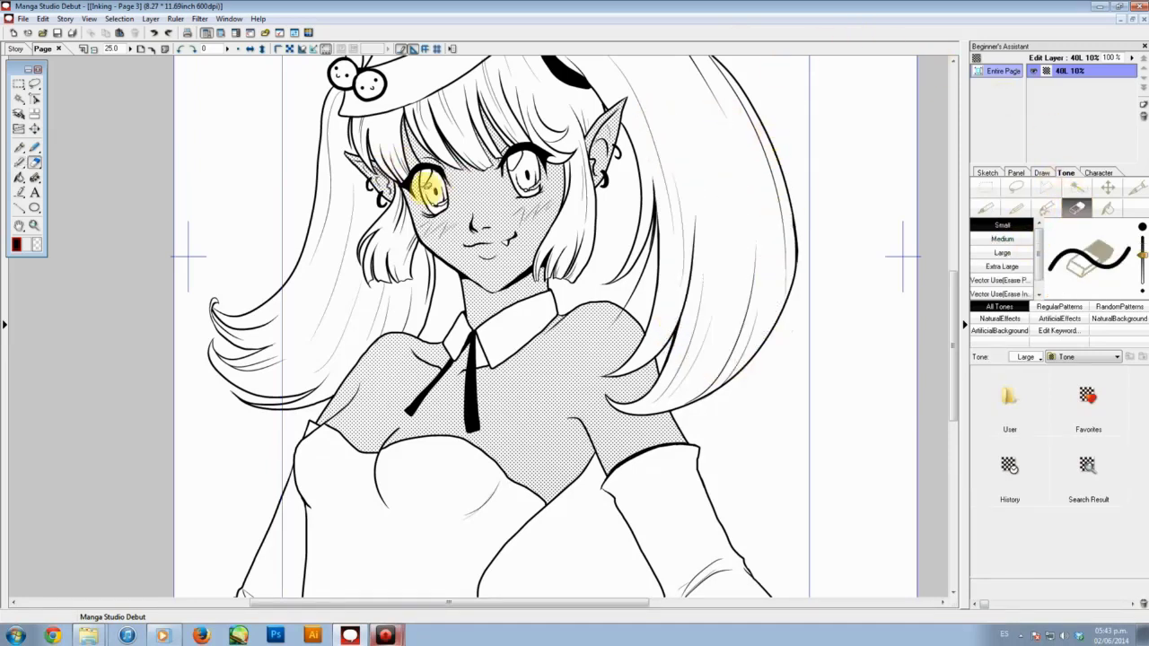
pyautogui.moveTo(417, 176)
pyautogui.mouseDown()
pyautogui.moveTo(430, 215)
pyautogui.moveTo(410, 180)
pyautogui.mouseUp()
pyautogui.moveTo(508, 163)
pyautogui.mouseDown()
pyautogui.moveTo(543, 162)
pyautogui.moveTo(540, 184)
pyautogui.moveTo(543, 159)
pyautogui.moveTo(509, 164)
pyautogui.mouseUp()
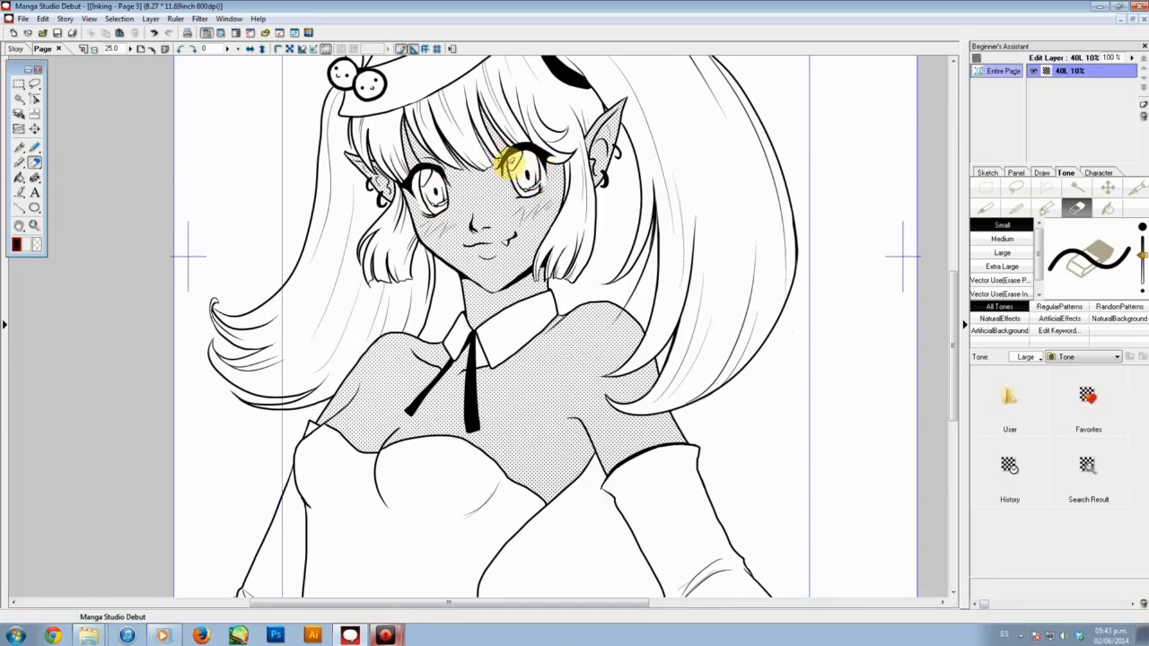
pyautogui.hotkey('ctrl', '+')
pyautogui.hotkey('ctrl', '+')
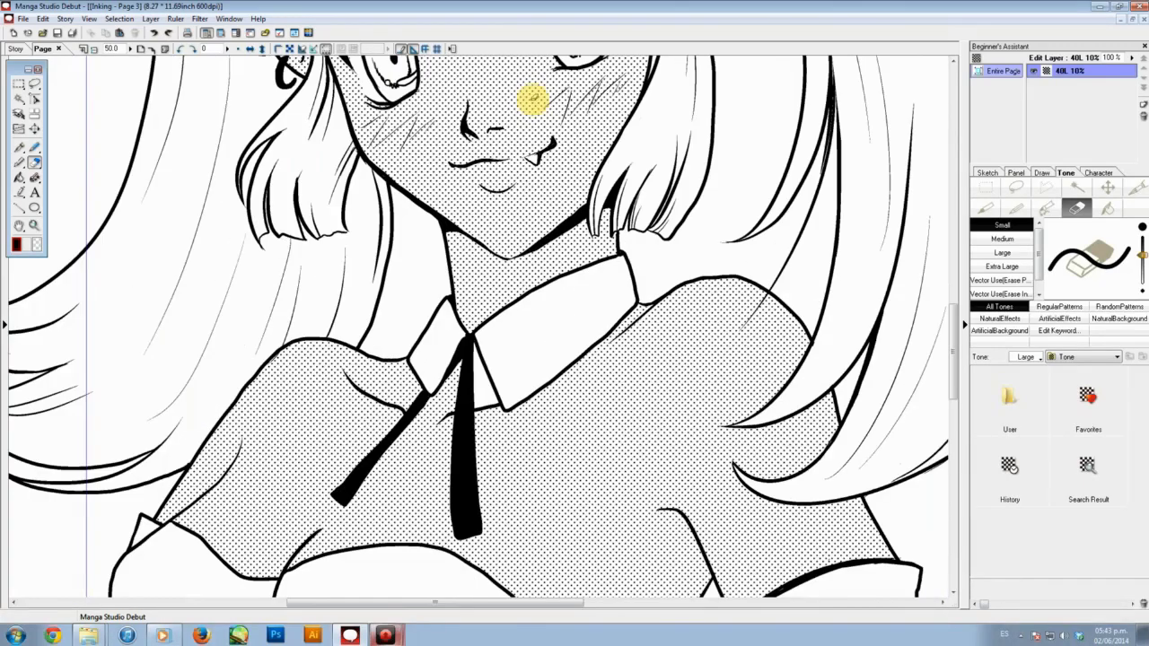
pyautogui.moveTo(554, 193); pyautogui.dragTo(526, 419)
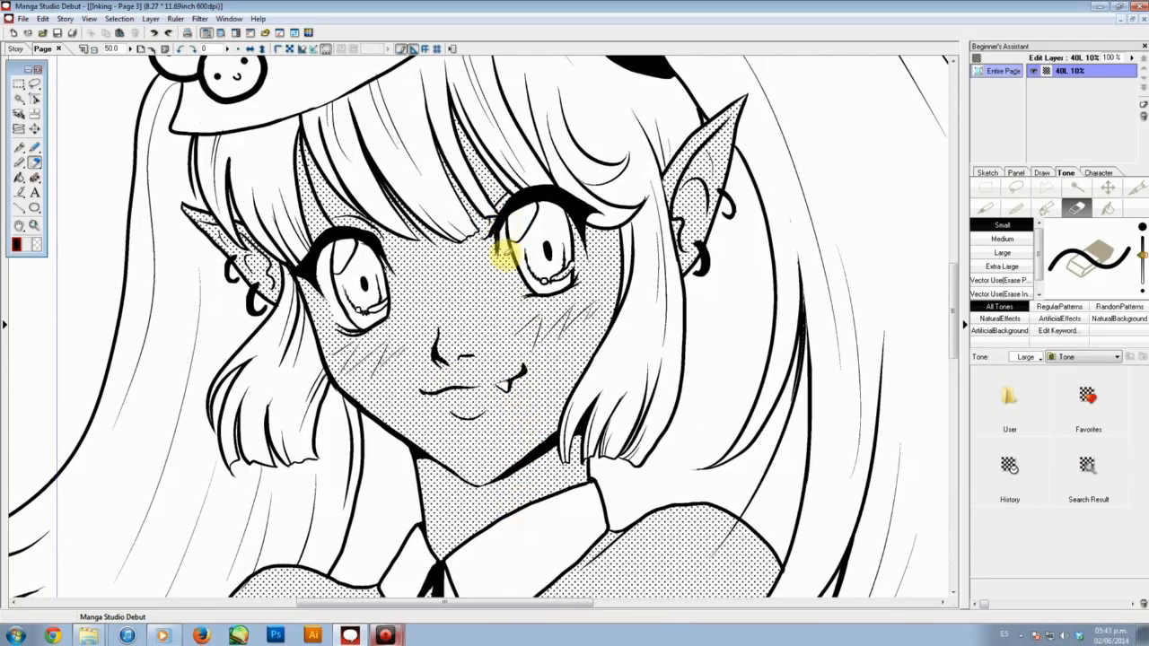
pyautogui.moveTo(509, 269)
pyautogui.mouseDown()
pyautogui.moveTo(564, 284)
pyautogui.moveTo(575, 236)
pyautogui.moveTo(575, 278)
pyautogui.moveTo(584, 241)
pyautogui.mouseUp()
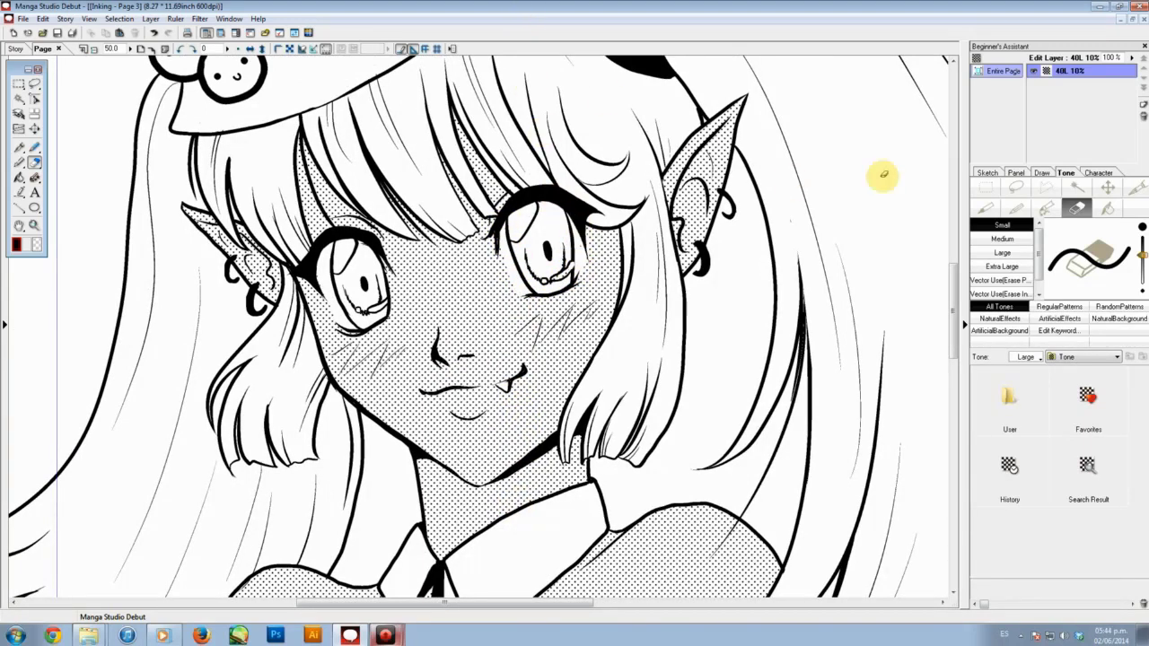
# Cut highlights out of the face tone on the nose, below the mouth and along the jaw using lasso selections.
pyautogui.click(1016, 186)
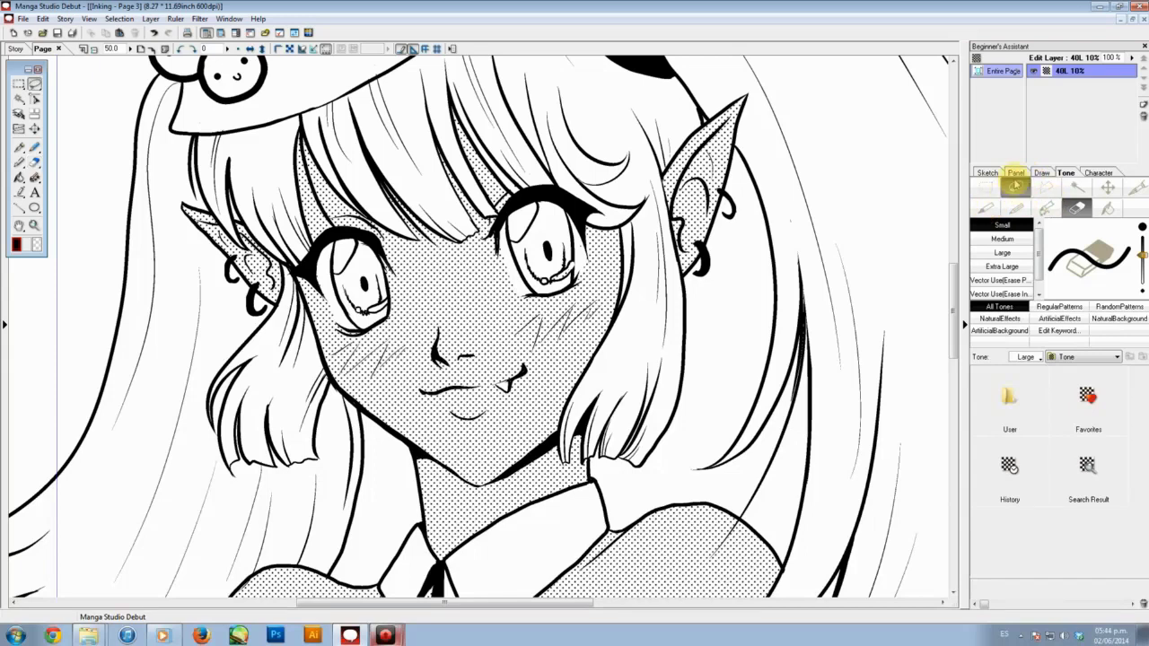
pyautogui.moveTo(427, 341)
pyautogui.mouseDown()
pyautogui.moveTo(440, 326)
pyautogui.moveTo(447, 339)
pyautogui.mouseUp()
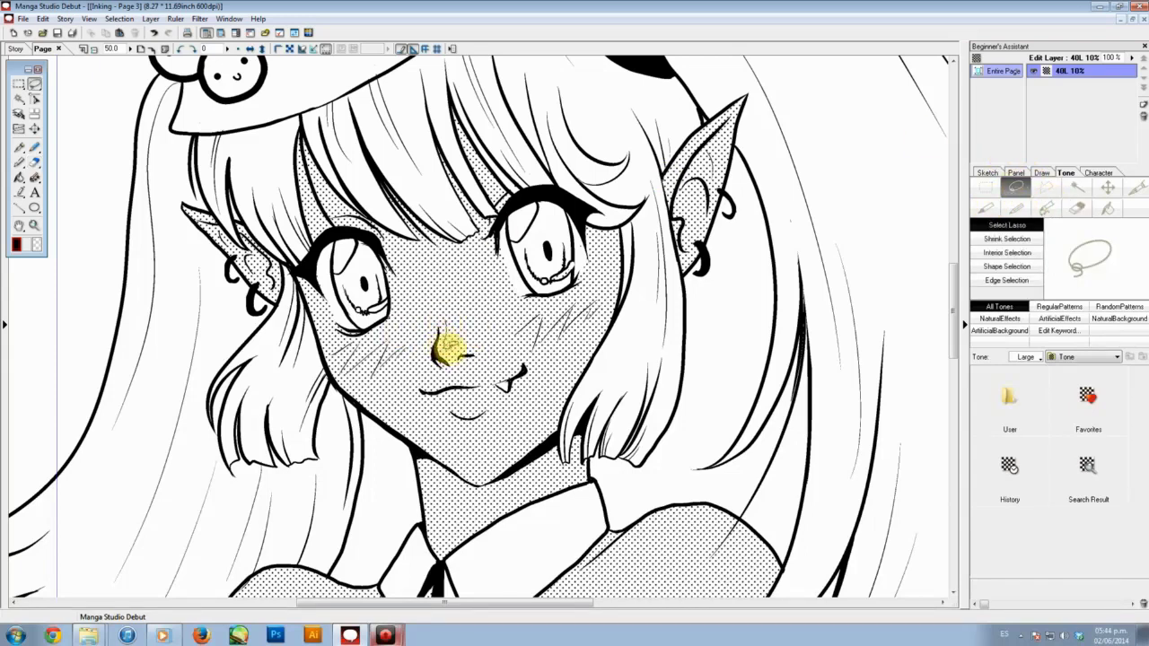
pyautogui.moveTo(445, 310); pyautogui.dragTo(440, 334)
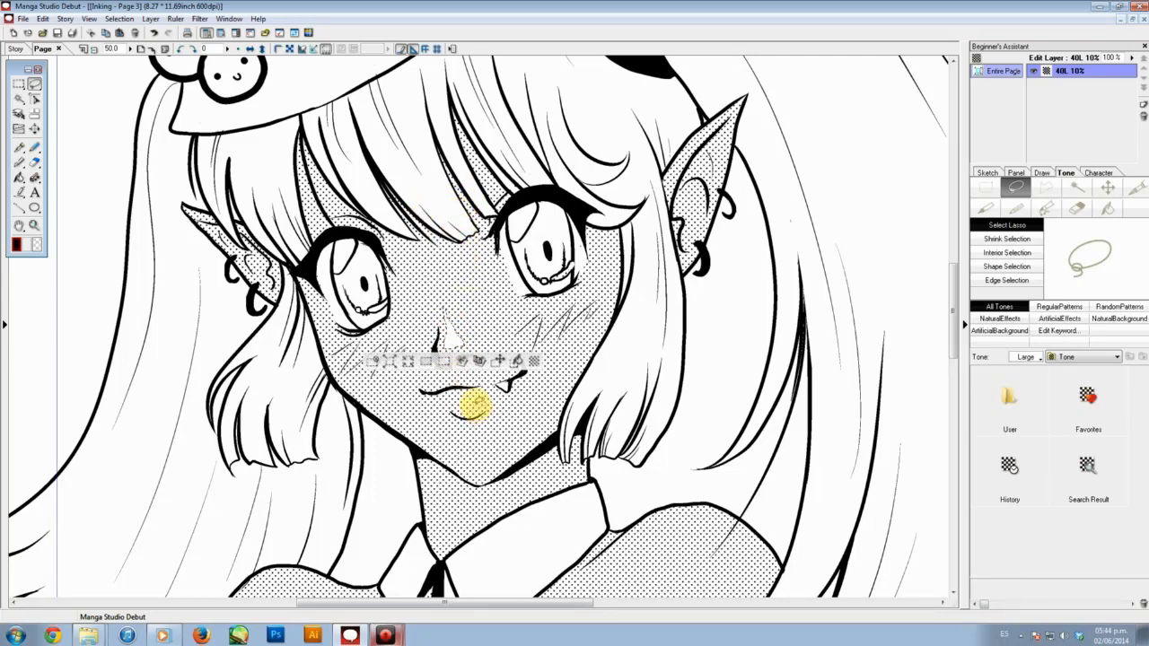
pyautogui.moveTo(464, 398)
pyautogui.mouseDown()
pyautogui.moveTo(476, 398)
pyautogui.moveTo(469, 405)
pyautogui.mouseUp()
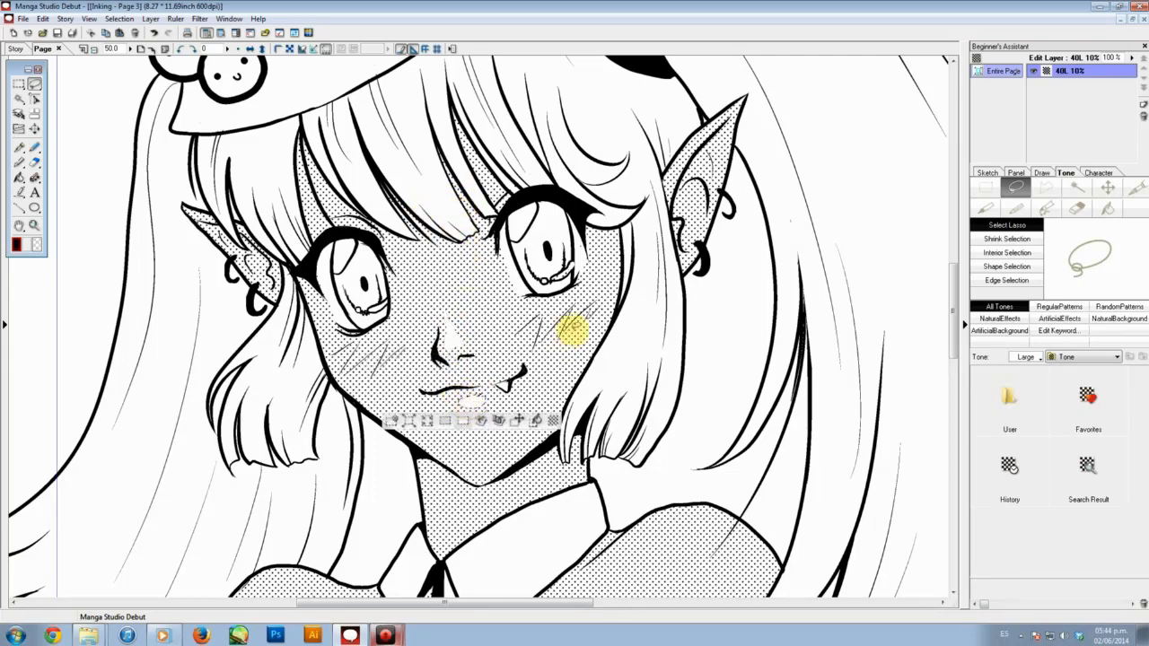
pyautogui.moveTo(486, 484)
pyautogui.mouseDown()
pyautogui.moveTo(582, 395)
pyautogui.moveTo(577, 426)
pyautogui.moveTo(492, 478)
pyautogui.mouseUp()
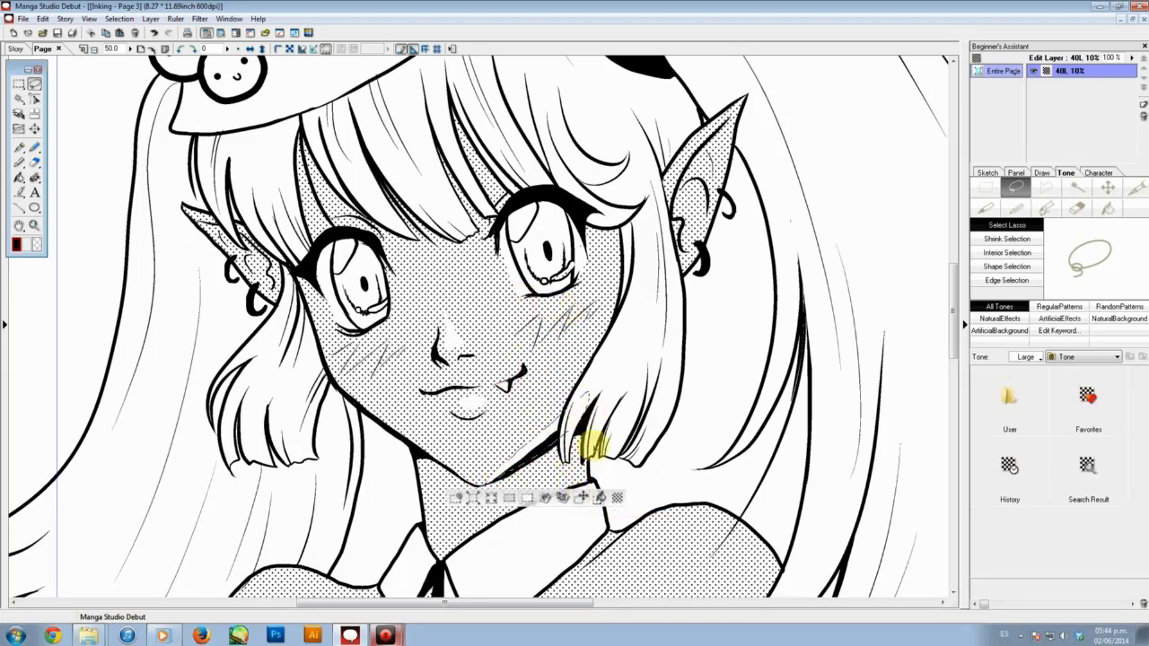
pyautogui.moveTo(595, 406)
pyautogui.mouseDown()
pyautogui.moveTo(571, 479)
pyautogui.moveTo(577, 517)
pyautogui.moveTo(589, 511)
pyautogui.moveTo(595, 405)
pyautogui.mouseUp()
# Lasso a curved highlight over the character's left shoulder and upper arm and delete the tone inside it.
pyautogui.moveTo(706, 390); pyautogui.dragTo(590, 159)
pyautogui.moveTo(517, 292)
pyautogui.mouseDown()
pyautogui.moveTo(592, 270)
pyautogui.moveTo(609, 283)
pyautogui.moveTo(598, 287)
pyautogui.moveTo(609, 318)
pyautogui.moveTo(645, 306)
pyautogui.moveTo(659, 316)
pyautogui.moveTo(683, 346)
pyautogui.moveTo(714, 469)
pyautogui.moveTo(751, 540)
pyautogui.moveTo(703, 356)
pyautogui.moveTo(657, 276)
pyautogui.moveTo(588, 252)
pyautogui.moveTo(526, 257)
pyautogui.mouseUp()
pyautogui.press('Delete')
pyautogui.moveTo(518, 393); pyautogui.dragTo(649, 229)
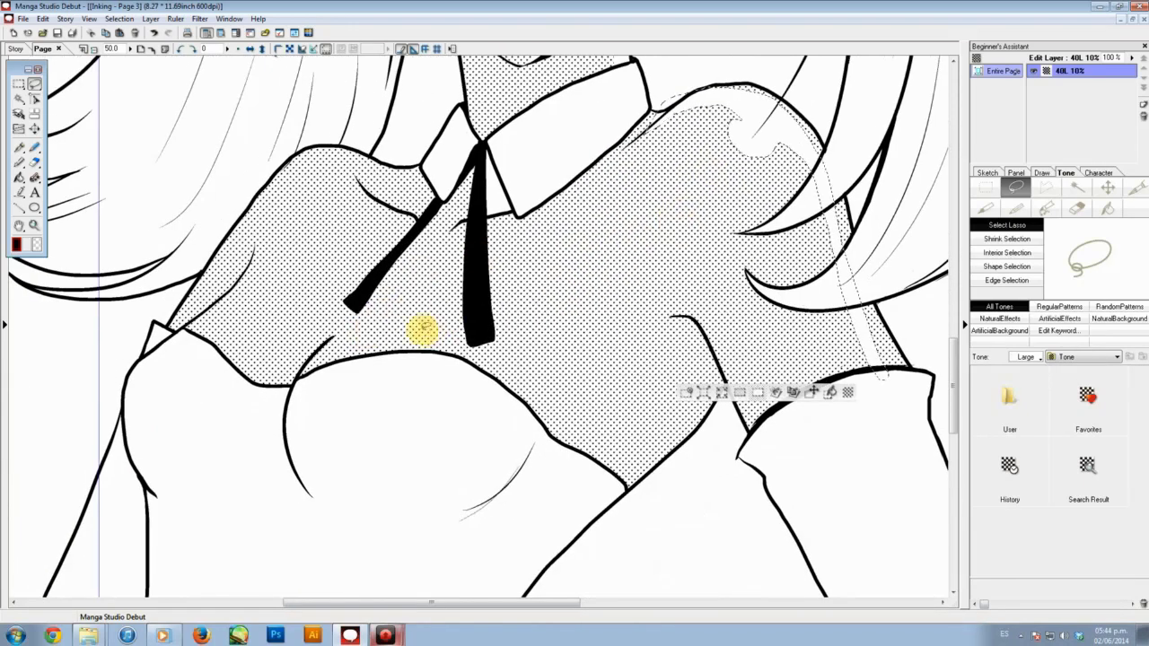
# Lasso and delete highlights in the tone above the bust, near the armpit and on the character's right shoulder.
pyautogui.moveTo(348, 337); pyautogui.dragTo(349, 346)
pyautogui.press('Delete')
pyautogui.moveTo(184, 328)
pyautogui.mouseDown()
pyautogui.moveTo(257, 277)
pyautogui.moveTo(243, 307)
pyautogui.moveTo(185, 329)
pyautogui.mouseUp()
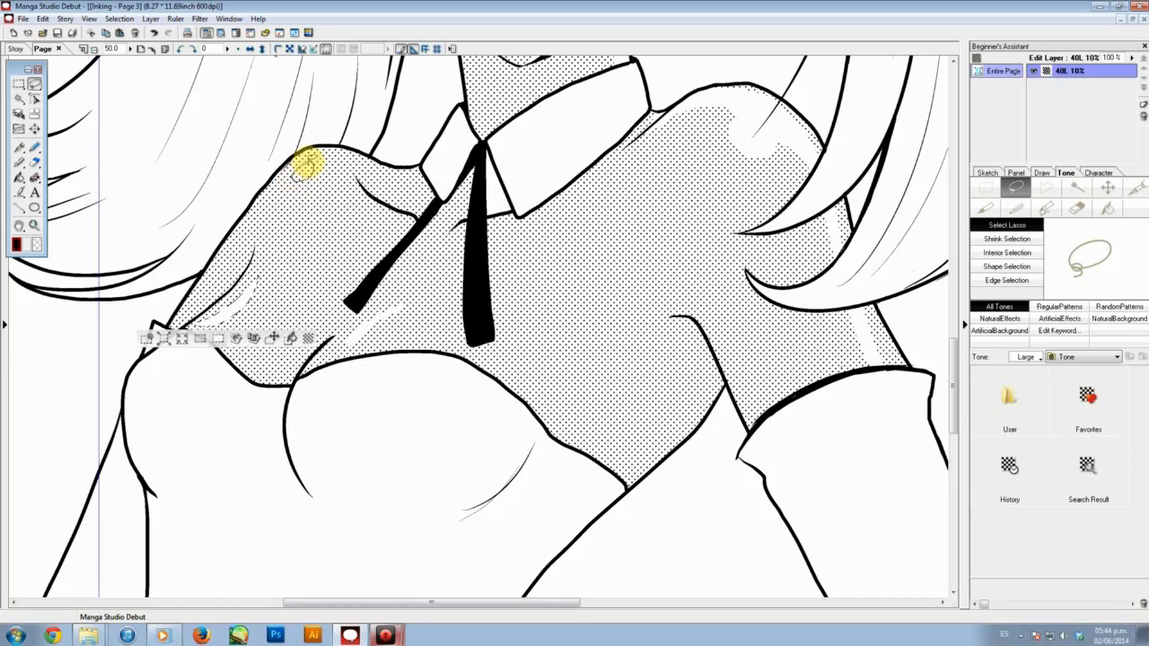
pyautogui.moveTo(306, 164); pyautogui.dragTo(307, 167)
# Cut small lasso highlights out of the tone below the collarbone line beside the ribbon.
pyautogui.moveTo(393, 222); pyautogui.dragTo(391, 226)
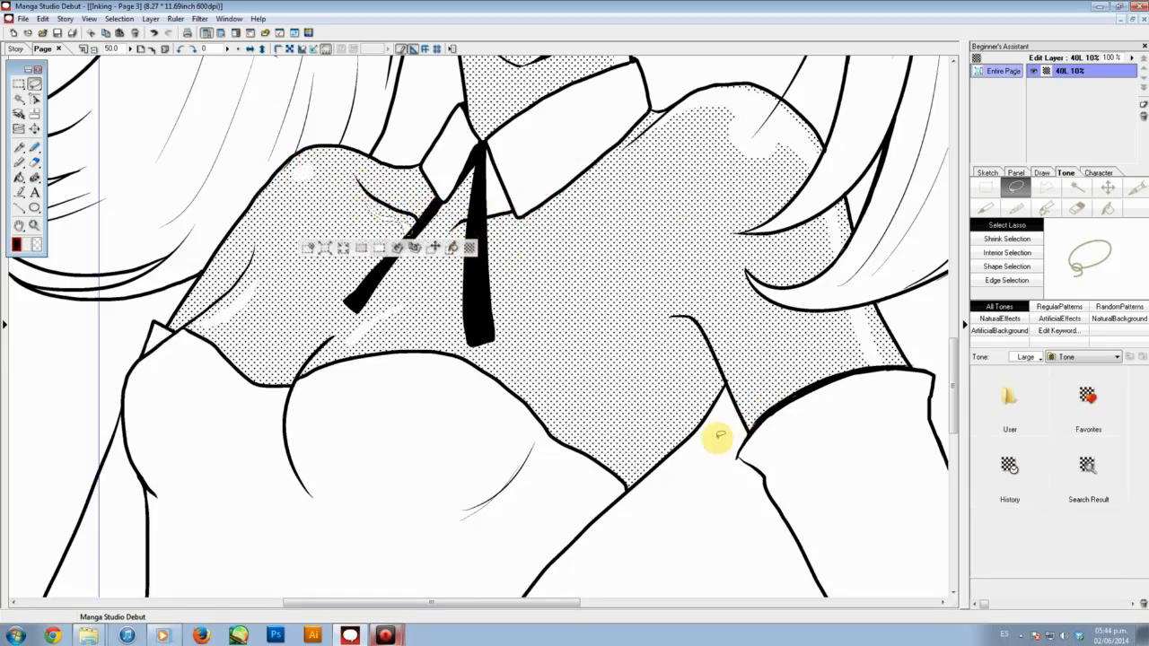
pyautogui.hotkey('ctrl', '-')
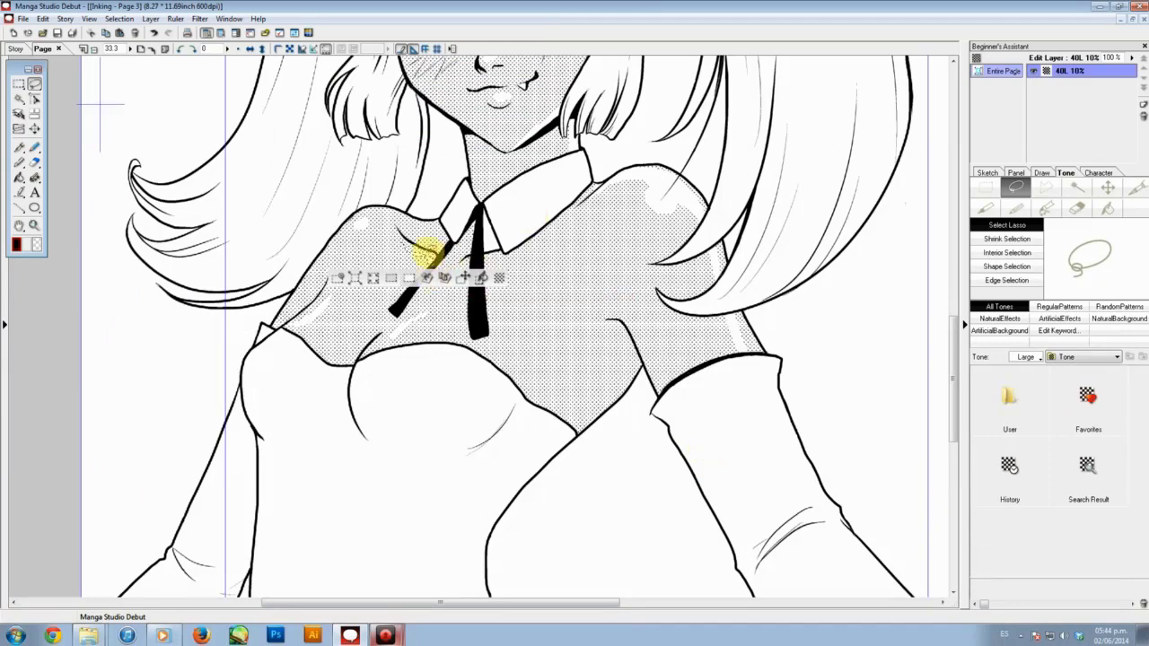
pyautogui.moveTo(416, 244); pyautogui.dragTo(411, 241)
pyautogui.click(410, 261)
pyautogui.click(413, 253)
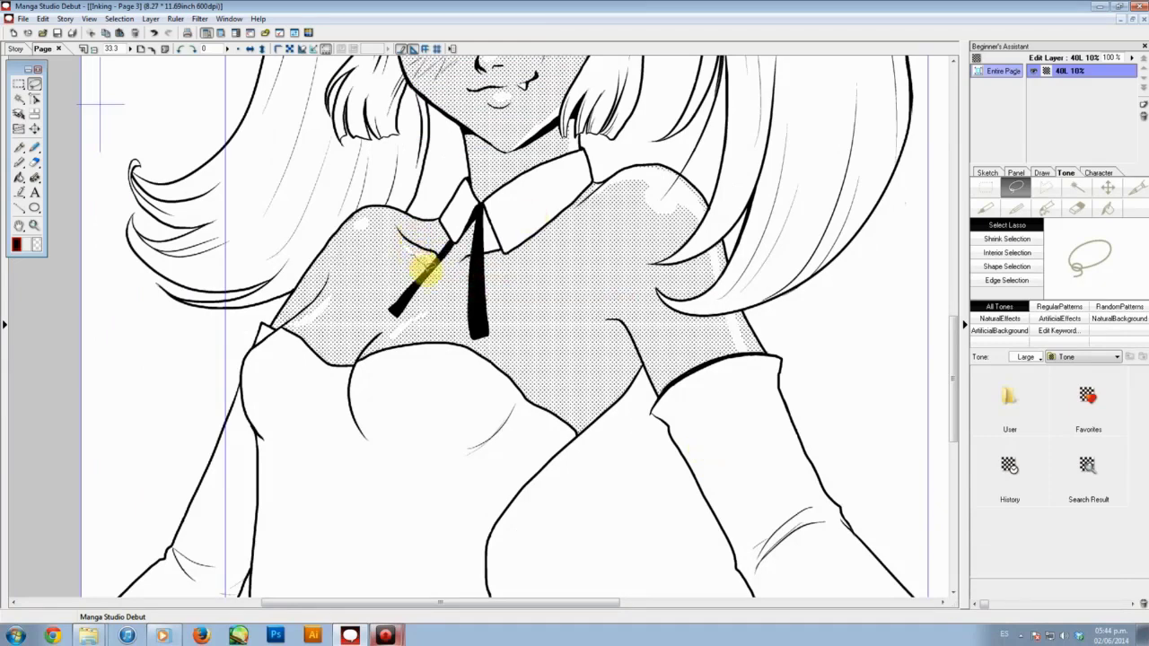
pyautogui.moveTo(423, 253); pyautogui.dragTo(419, 245)
# Cut a highlight along the outer edge of the character's left pointed ear with a lasso selection.
pyautogui.moveTo(569, 232)
pyautogui.mouseDown()
pyautogui.moveTo(551, 257)
pyautogui.moveTo(522, 407)
pyautogui.mouseUp()
pyautogui.scroll(-1, 592, 175)
pyautogui.moveTo(590, 175)
pyautogui.mouseDown()
pyautogui.moveTo(569, 249)
pyautogui.moveTo(614, 153)
pyautogui.mouseUp()
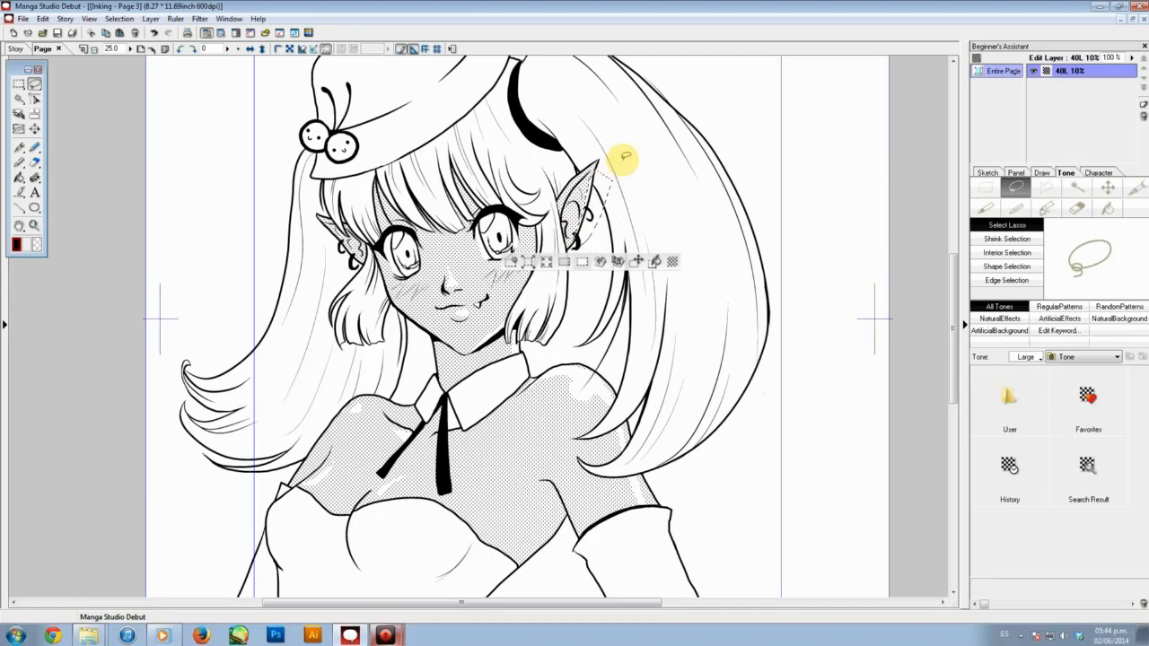
pyautogui.click(615, 122)
pyautogui.moveTo(653, 275); pyautogui.dragTo(680, 201)
pyautogui.moveTo(679, 139); pyautogui.dragTo(676, 228)
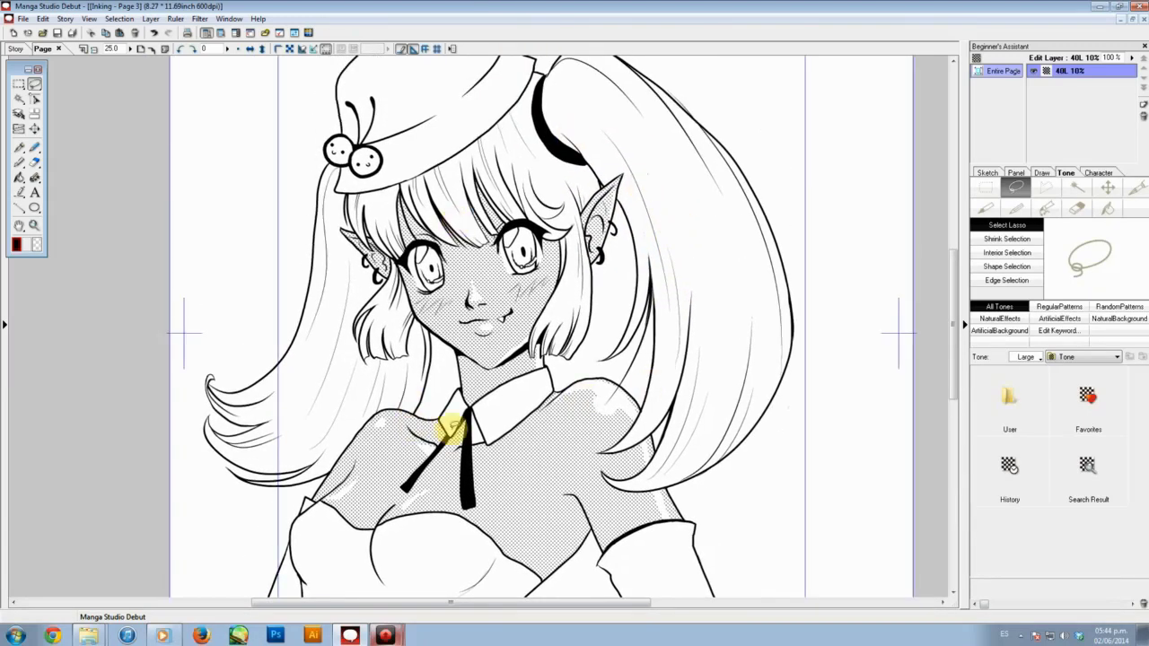
# Fill the small gap in the skin tone below the collar, beside the ribbon knot, using the Fill tool.
pyautogui.moveTo(458, 405)
pyautogui.mouseDown()
pyautogui.moveTo(511, 438)
pyautogui.moveTo(448, 422)
pyautogui.moveTo(453, 398)
pyautogui.moveTo(503, 408)
pyautogui.mouseUp()
pyautogui.click(1077, 210)
pyautogui.click(1108, 208)
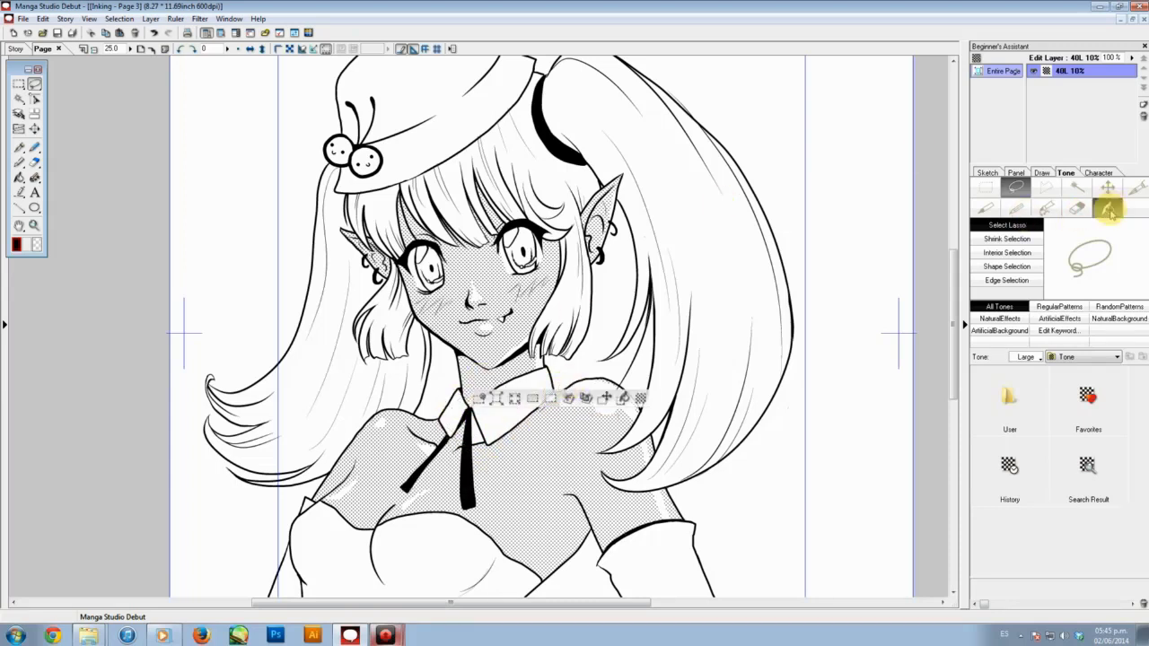
pyautogui.click(477, 435)
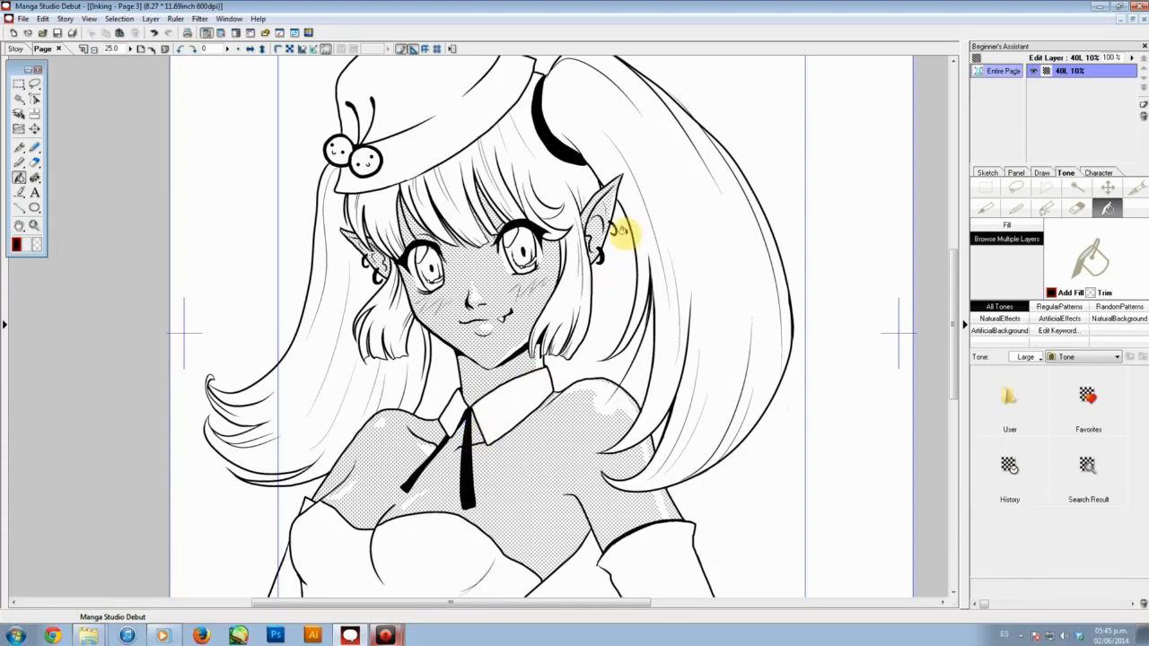
# Select the dress, both long gloves, the hat and the irises of the eyes with the Magic Wand.
pyautogui.moveTo(605, 490); pyautogui.dragTo(559, 439)
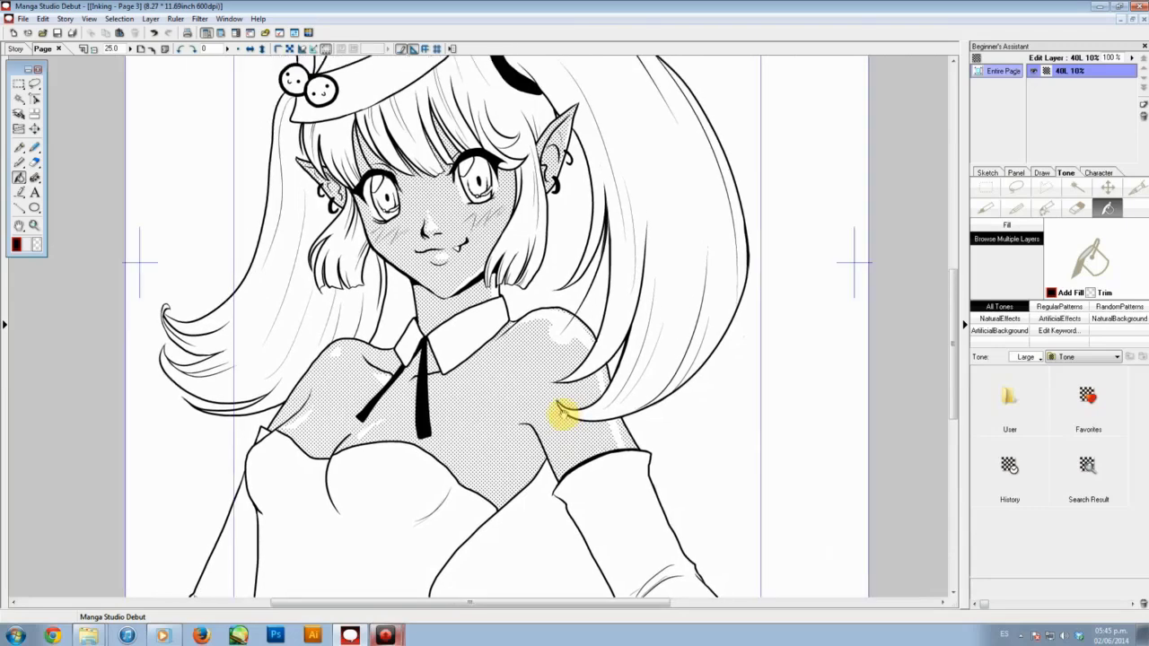
pyautogui.click(1077, 188)
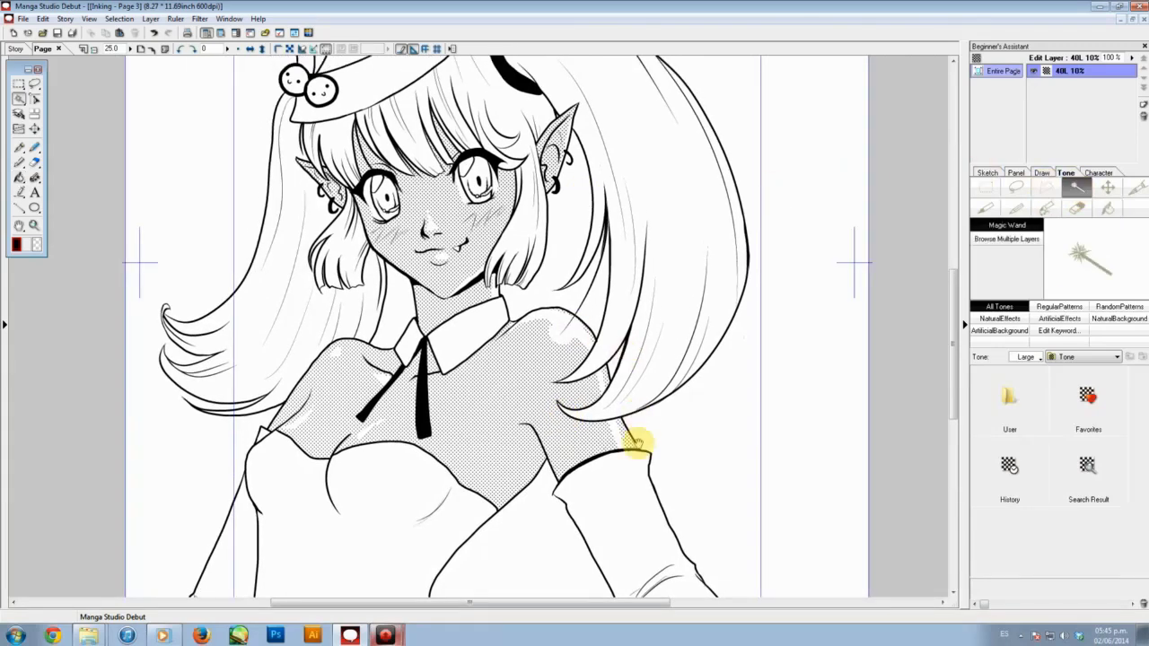
pyautogui.moveTo(649, 431); pyautogui.dragTo(692, 263)
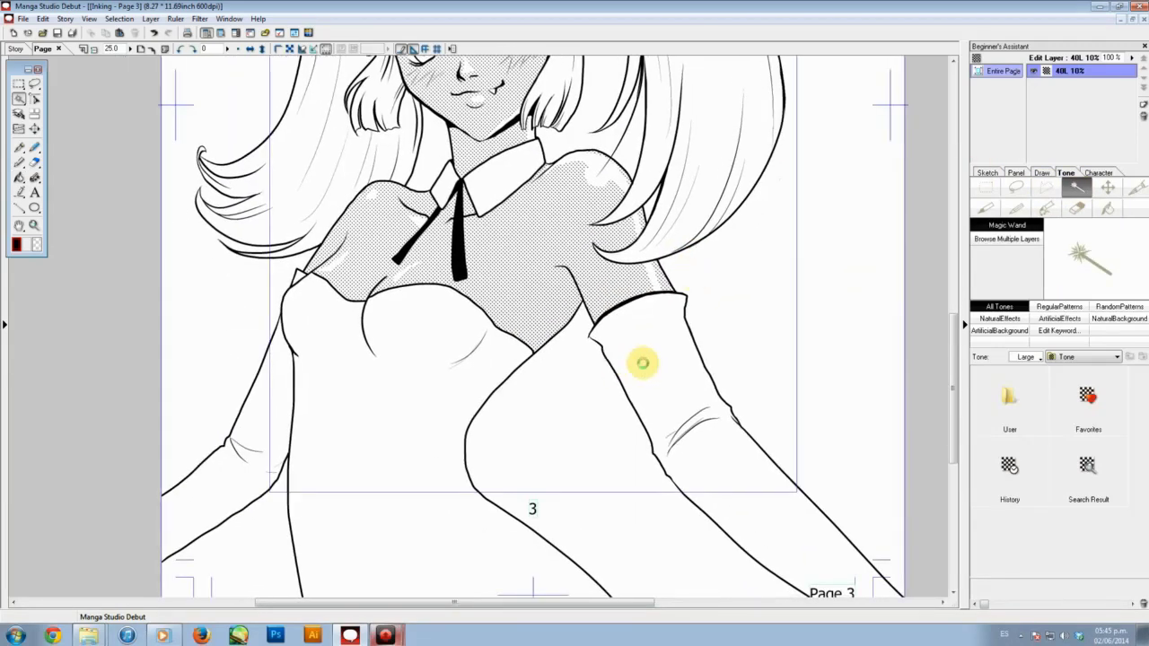
pyautogui.click(643, 362)
pyautogui.click(396, 406)
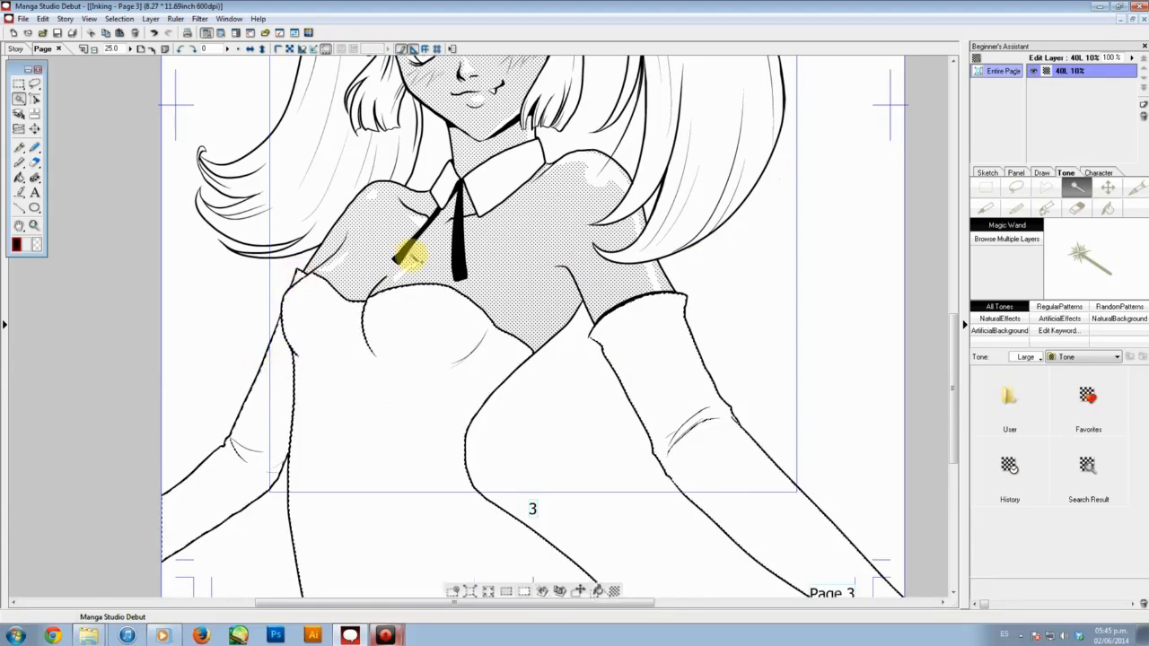
pyautogui.scroll(5, 475, 308)
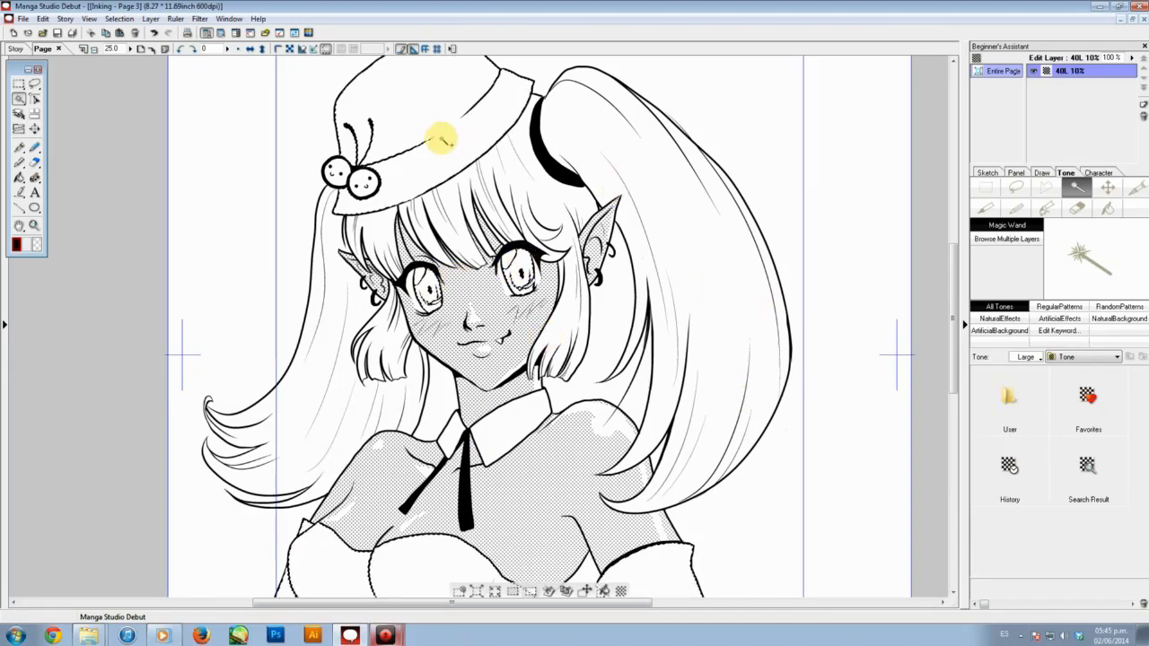
pyautogui.moveTo(801, 358)
pyautogui.mouseDown()
pyautogui.moveTo(762, 190)
pyautogui.moveTo(834, 138)
pyautogui.mouseUp()
pyautogui.hotkey('ctrl', '-')
pyautogui.moveTo(584, 232); pyautogui.dragTo(530, 314)
# Apply a new tone at 30% darkness to the selected clothing, hat and irises, and clear the selection.
pyautogui.click(552, 591)
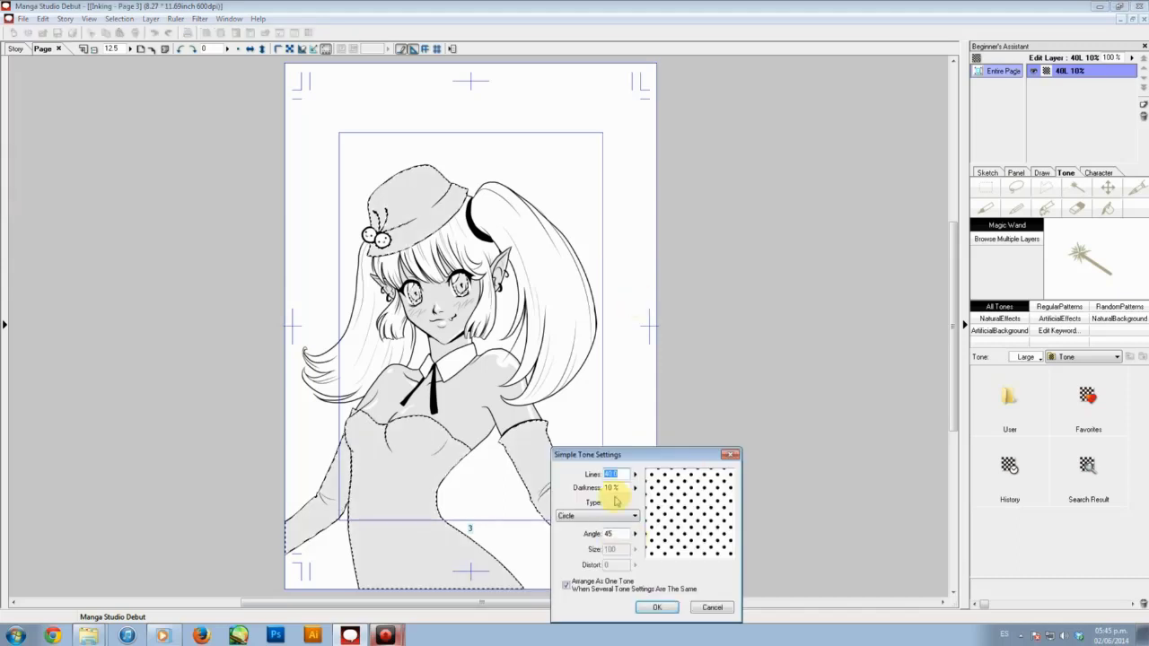
pyautogui.write('30')
pyautogui.click(656, 608)
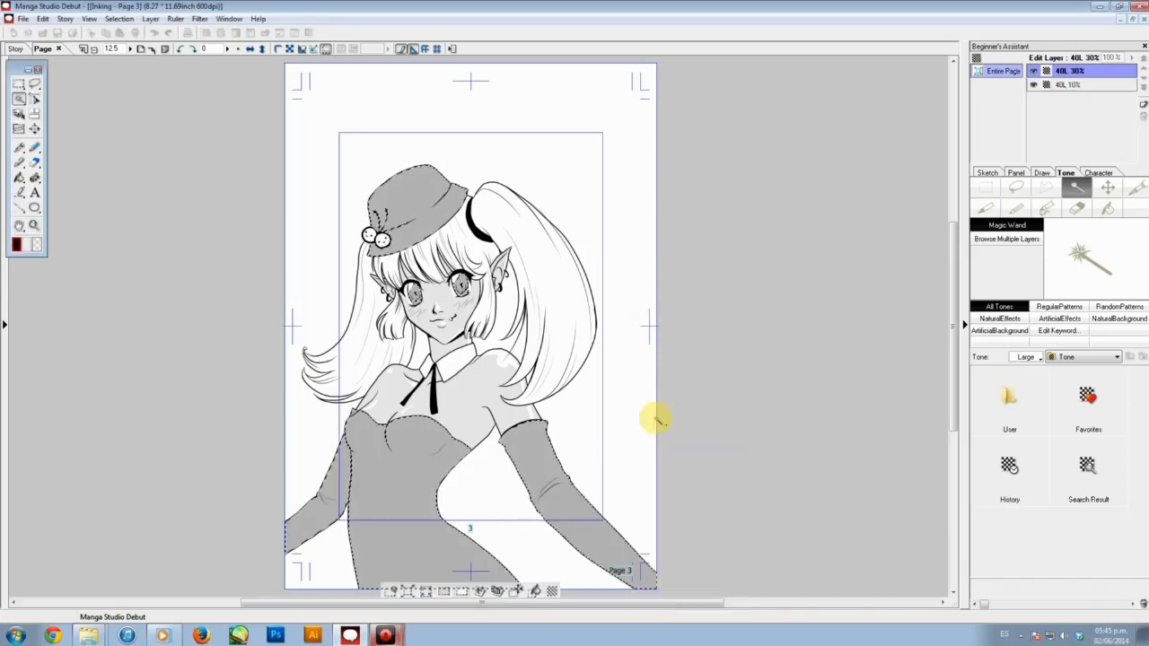
pyautogui.hotkey('ctrl', 'd')
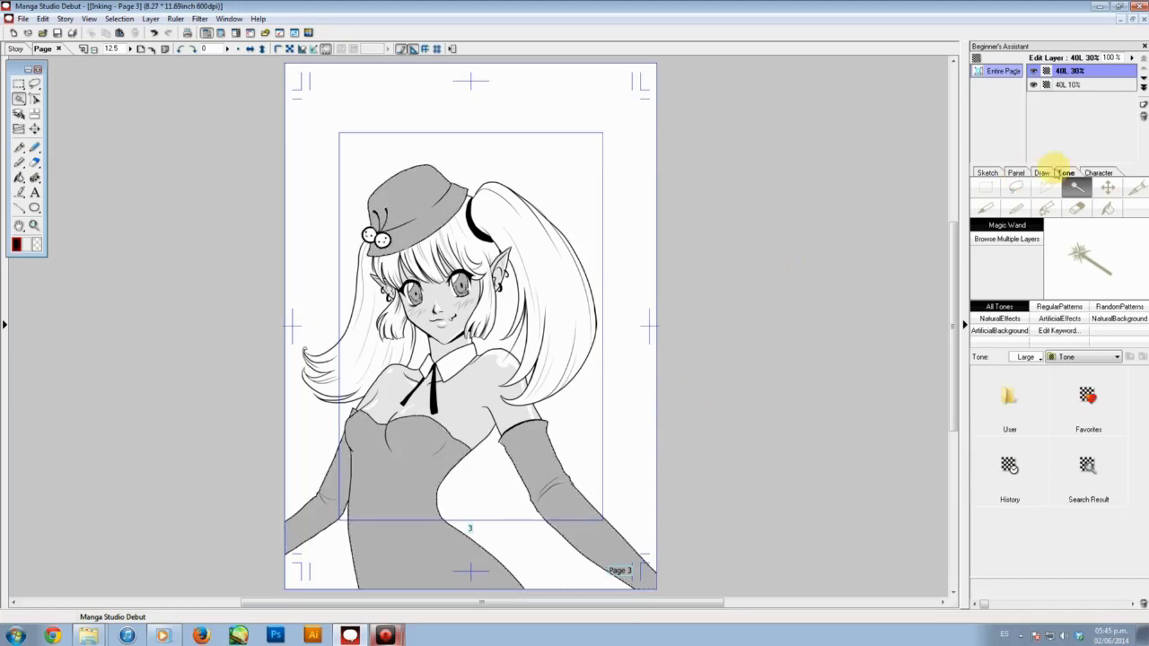
# Lasso jagged highlights along the cuff, upper arm and forearm of the character's left glove and delete the tone inside.
pyautogui.click(1017, 186)
pyautogui.hotkey('ctrl', '+')
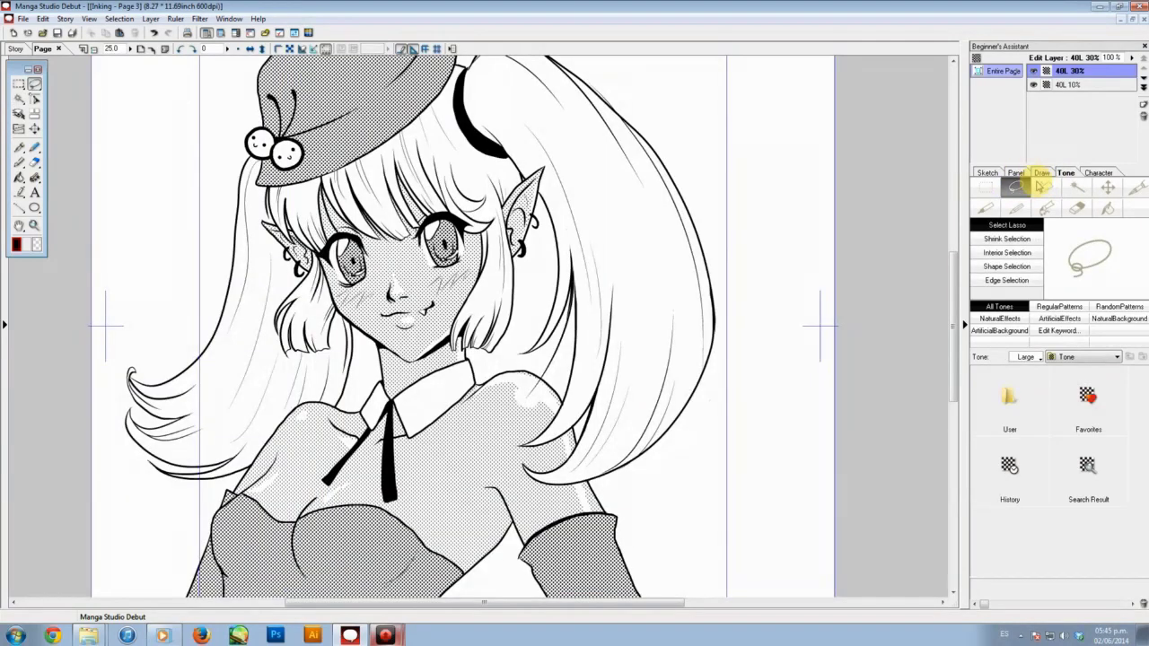
pyautogui.moveTo(621, 373); pyautogui.dragTo(623, 185)
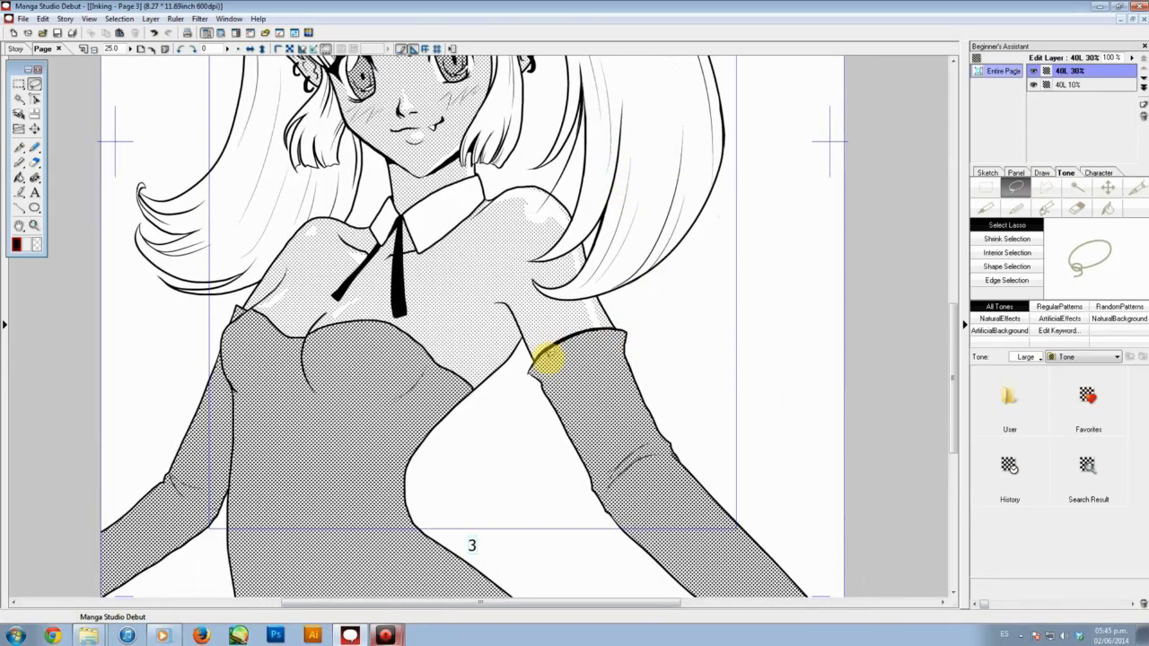
pyautogui.moveTo(551, 359); pyautogui.dragTo(613, 338)
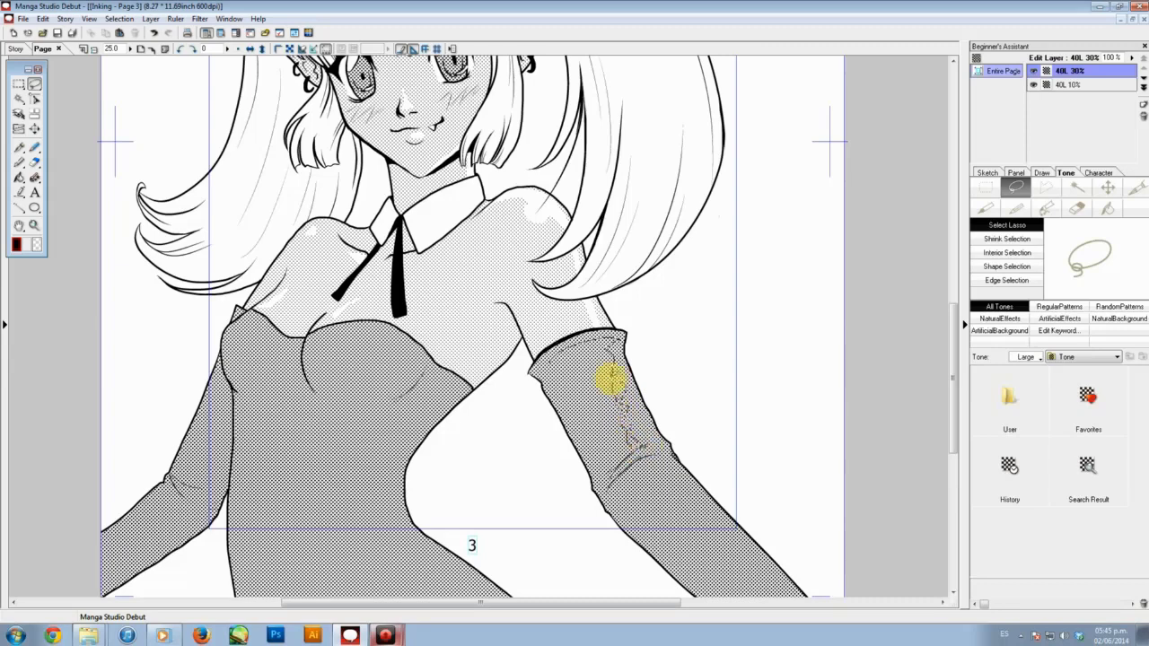
pyautogui.moveTo(595, 346); pyautogui.dragTo(568, 359)
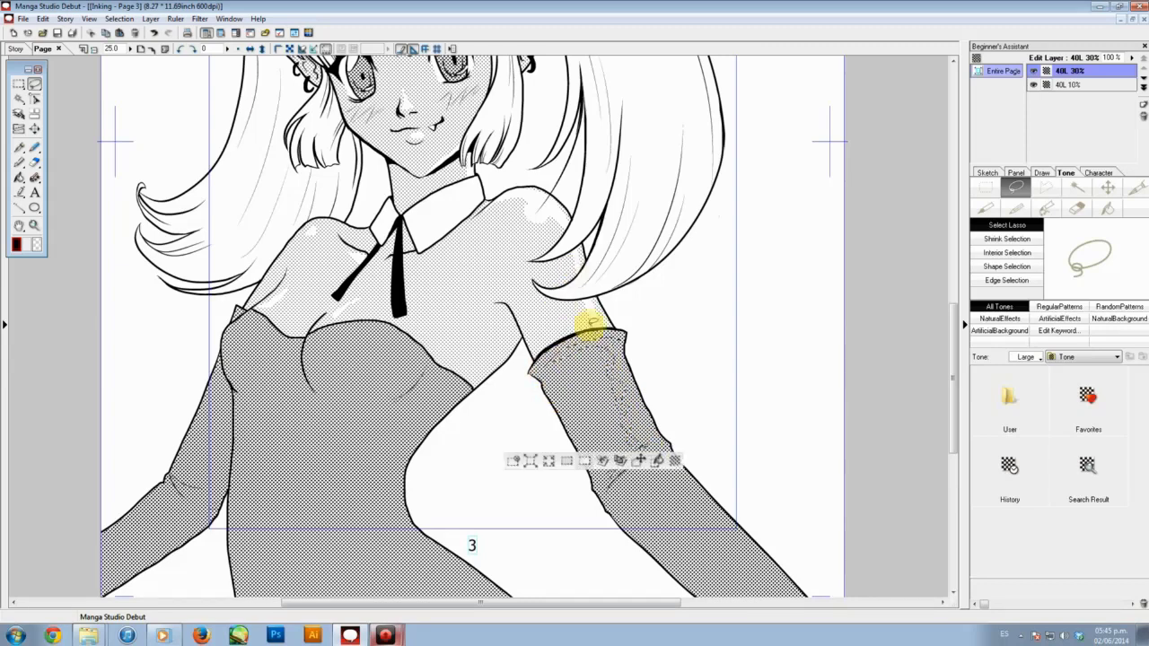
pyautogui.press('Delete')
pyautogui.moveTo(617, 483)
pyautogui.mouseDown()
pyautogui.moveTo(677, 498)
pyautogui.moveTo(629, 418)
pyautogui.mouseUp()
pyautogui.press('Delete')
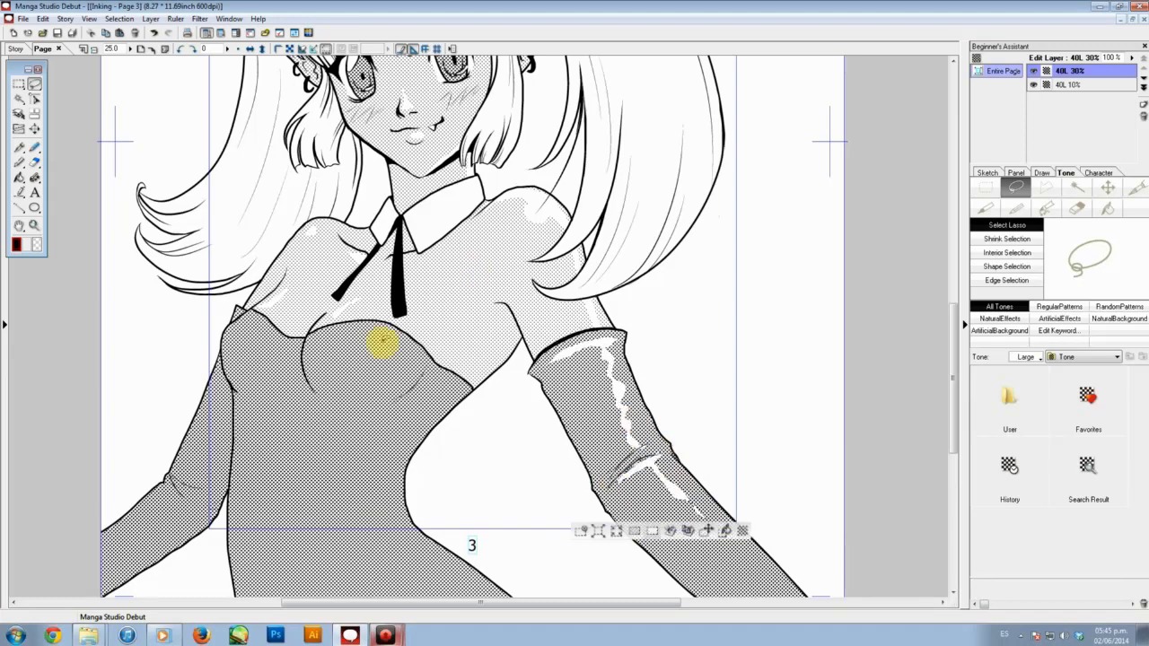
# Cut lasso highlights out of both sides of the dress bust and along the waist and hip curve, and clear the selection.
pyautogui.moveTo(319, 338)
pyautogui.mouseDown()
pyautogui.moveTo(348, 331)
pyautogui.moveTo(318, 355)
pyautogui.moveTo(323, 383)
pyautogui.moveTo(318, 329)
pyautogui.mouseUp()
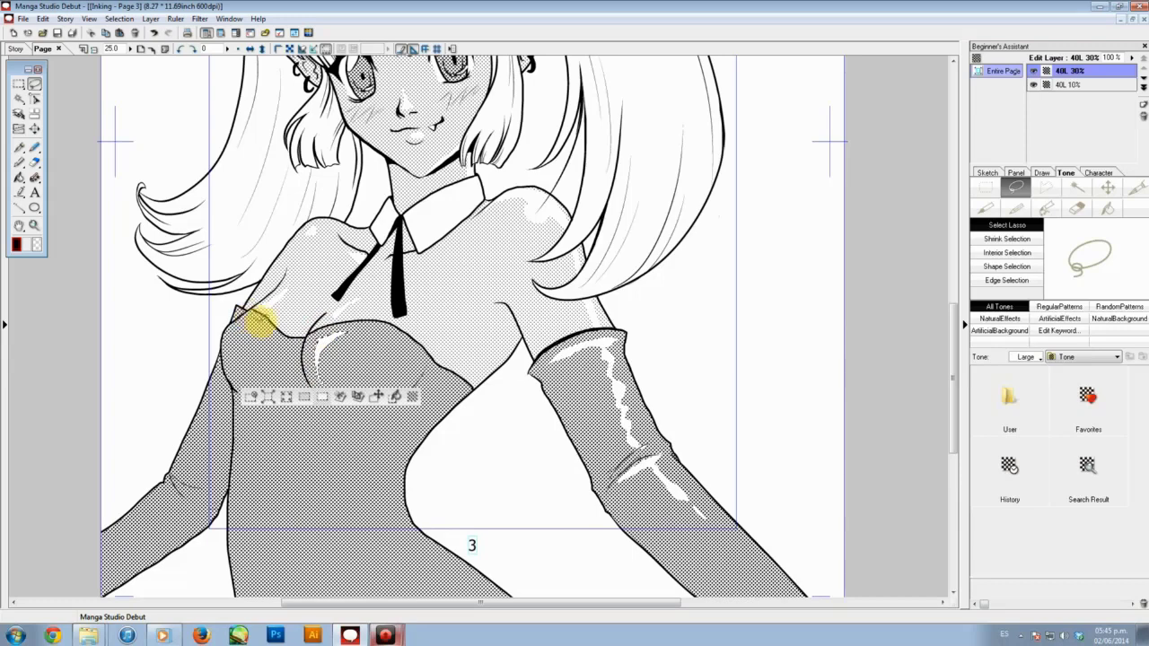
pyautogui.moveTo(243, 326)
pyautogui.mouseDown()
pyautogui.moveTo(231, 370)
pyautogui.moveTo(229, 337)
pyautogui.moveTo(244, 319)
pyautogui.mouseUp()
pyautogui.moveTo(394, 492)
pyautogui.mouseDown()
pyautogui.moveTo(416, 363)
pyautogui.moveTo(431, 419)
pyautogui.moveTo(513, 482)
pyautogui.moveTo(439, 416)
pyautogui.moveTo(415, 361)
pyautogui.mouseUp()
pyautogui.press('Delete')
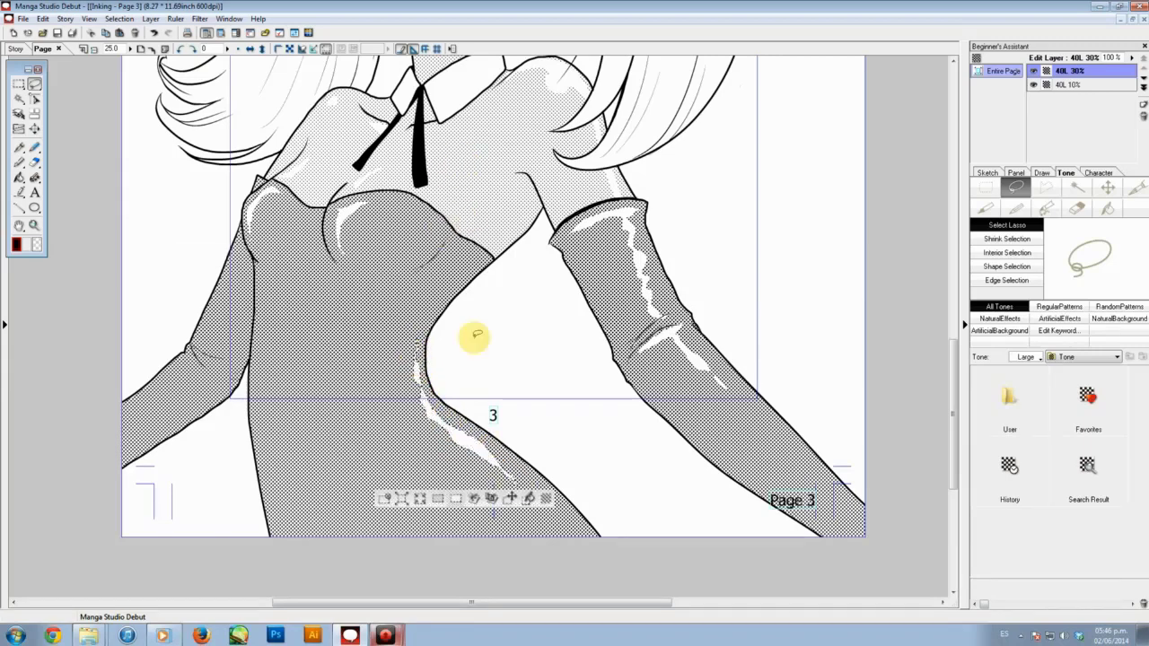
pyautogui.hotkey('ctrl', 'd')
# Lasso a branching highlight across the crown of the hat and delete the tone inside it.
pyautogui.moveTo(549, 212); pyautogui.dragTo(517, 484)
pyautogui.moveTo(522, 259); pyautogui.dragTo(537, 477)
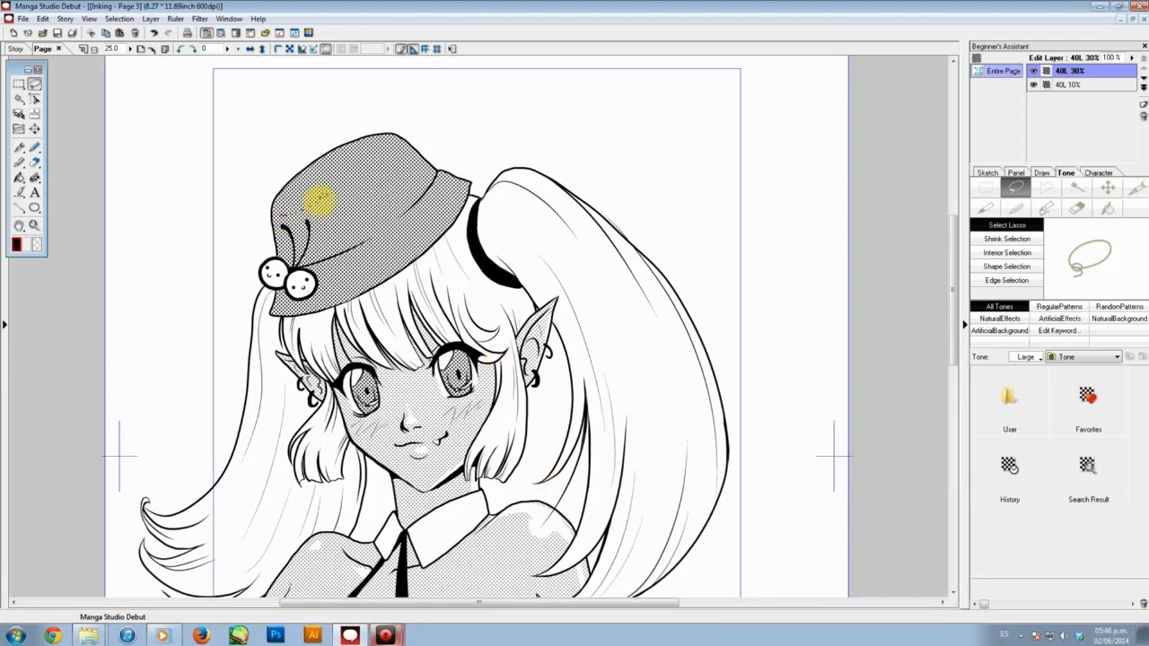
pyautogui.moveTo(389, 146); pyautogui.dragTo(389, 146)
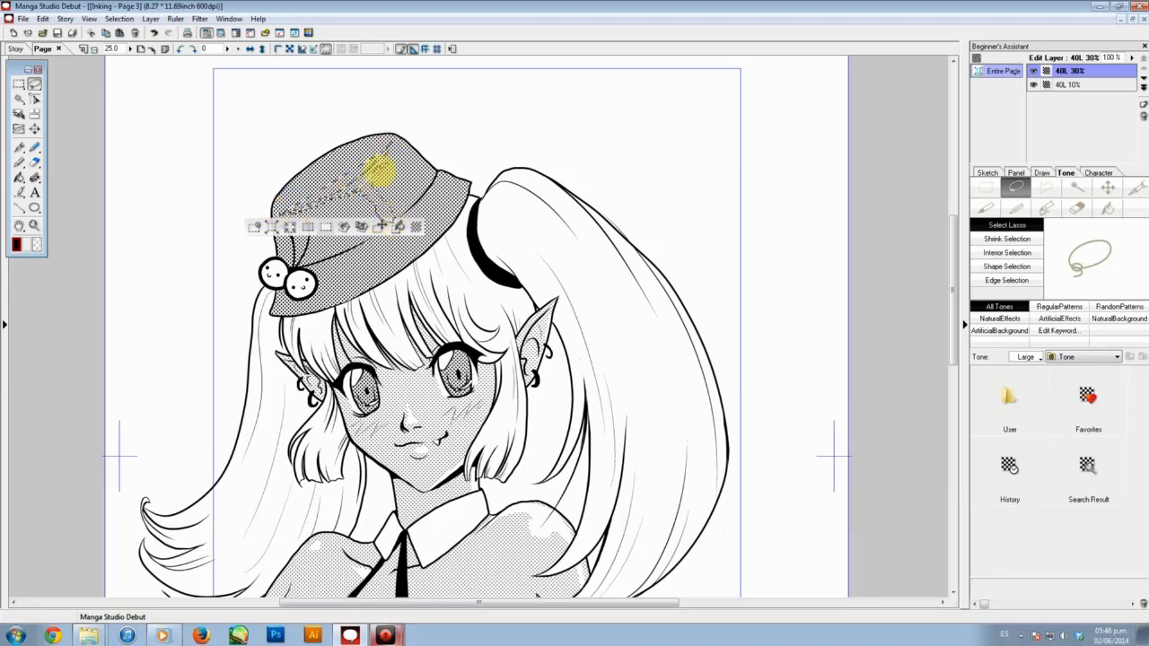
pyautogui.moveTo(379, 171); pyautogui.dragTo(393, 140)
pyautogui.press('Delete')
pyautogui.click(484, 117)
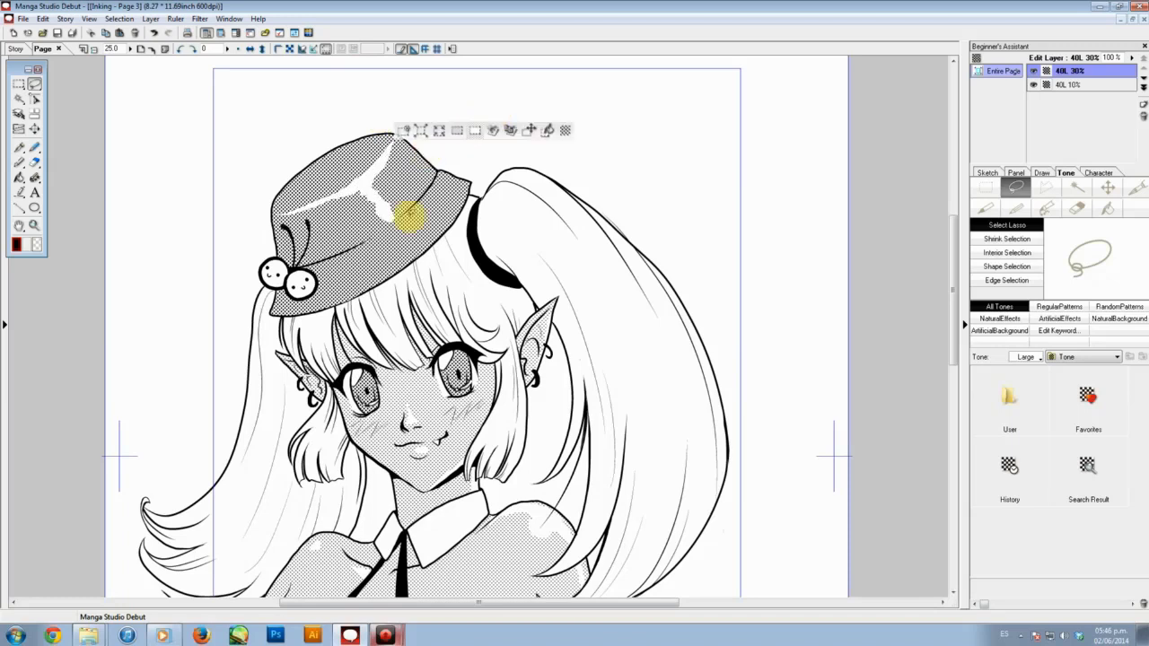
# Cut a highlight along the hat's brim and extend the shine across the hatband with lasso selections.
pyautogui.moveTo(429, 239)
pyautogui.mouseDown()
pyautogui.moveTo(370, 284)
pyautogui.moveTo(287, 316)
pyautogui.moveTo(352, 305)
pyautogui.moveTo(397, 281)
pyautogui.moveTo(465, 193)
pyautogui.mouseUp()
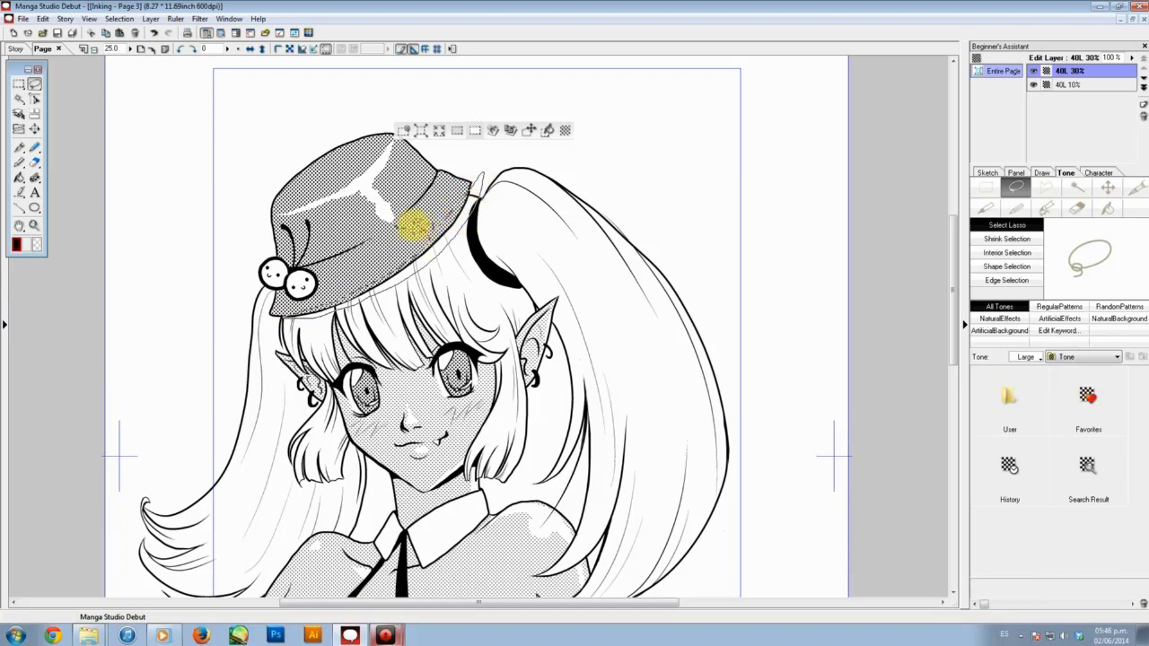
pyautogui.moveTo(390, 219); pyautogui.dragTo(388, 212)
pyautogui.press('Delete')
pyautogui.click(542, 125)
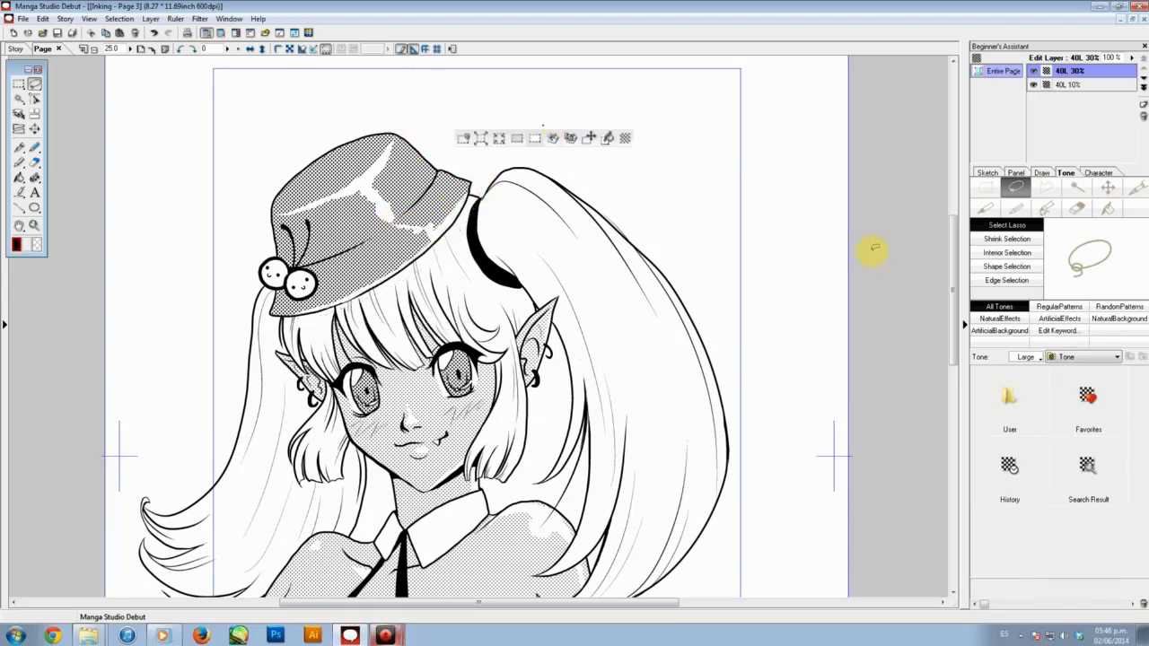
# Clear the selection and retouch the edges of the hat highlights with the Maru pen.
pyautogui.click(989, 208)
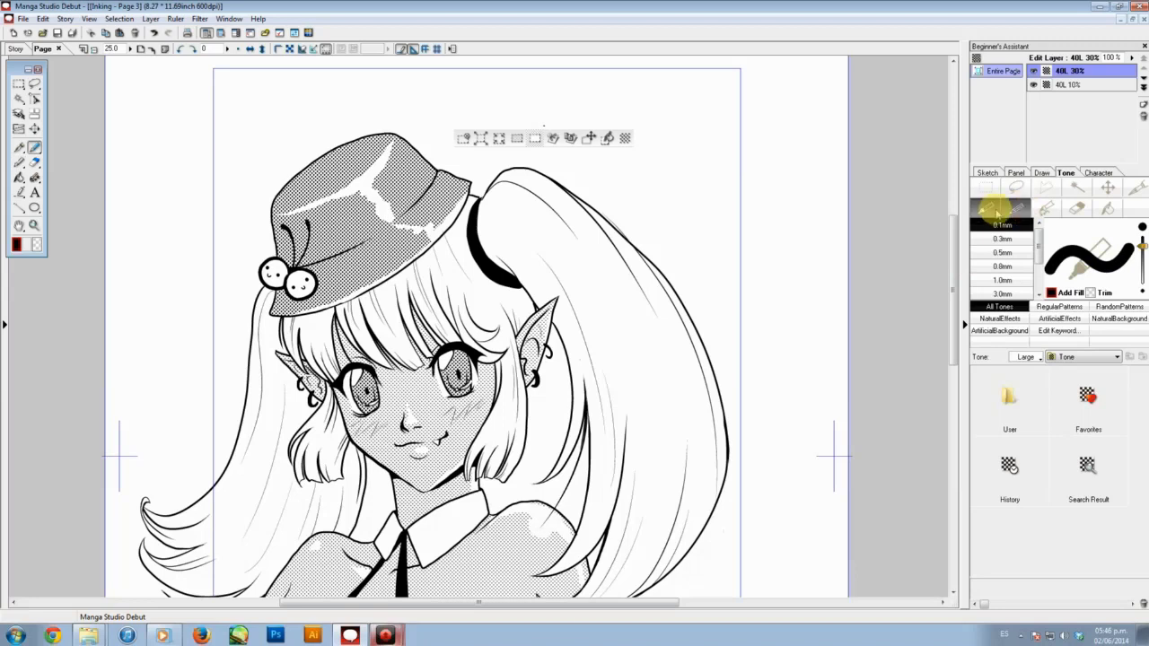
pyautogui.click(1137, 187)
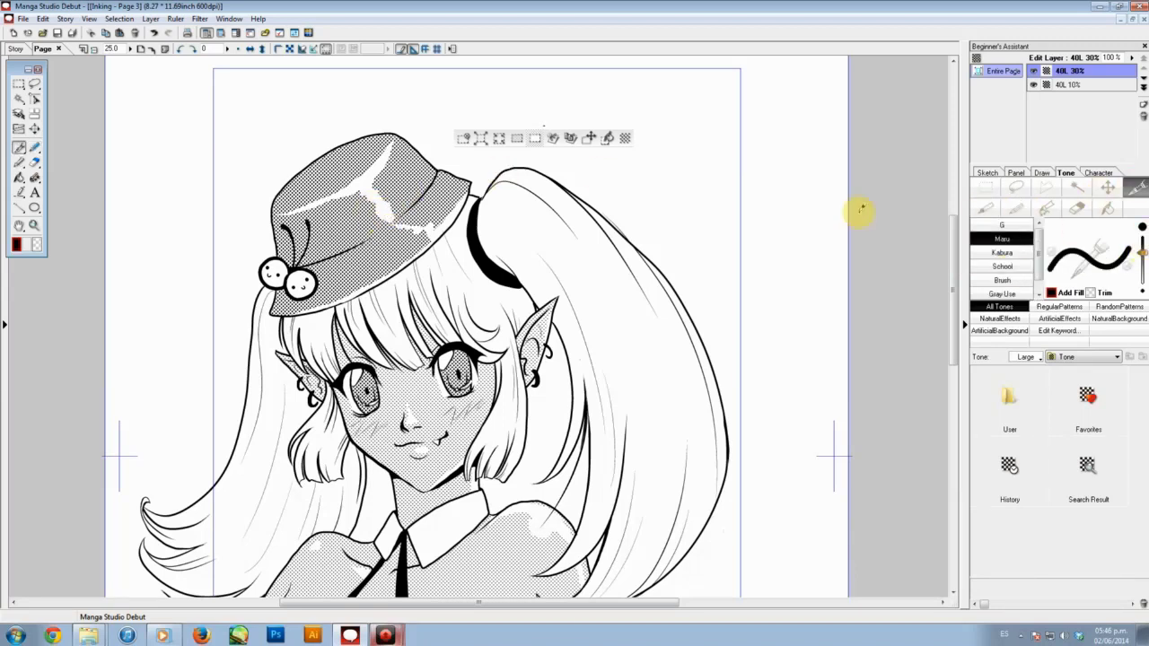
pyautogui.hotkey('ctrl', 'd')
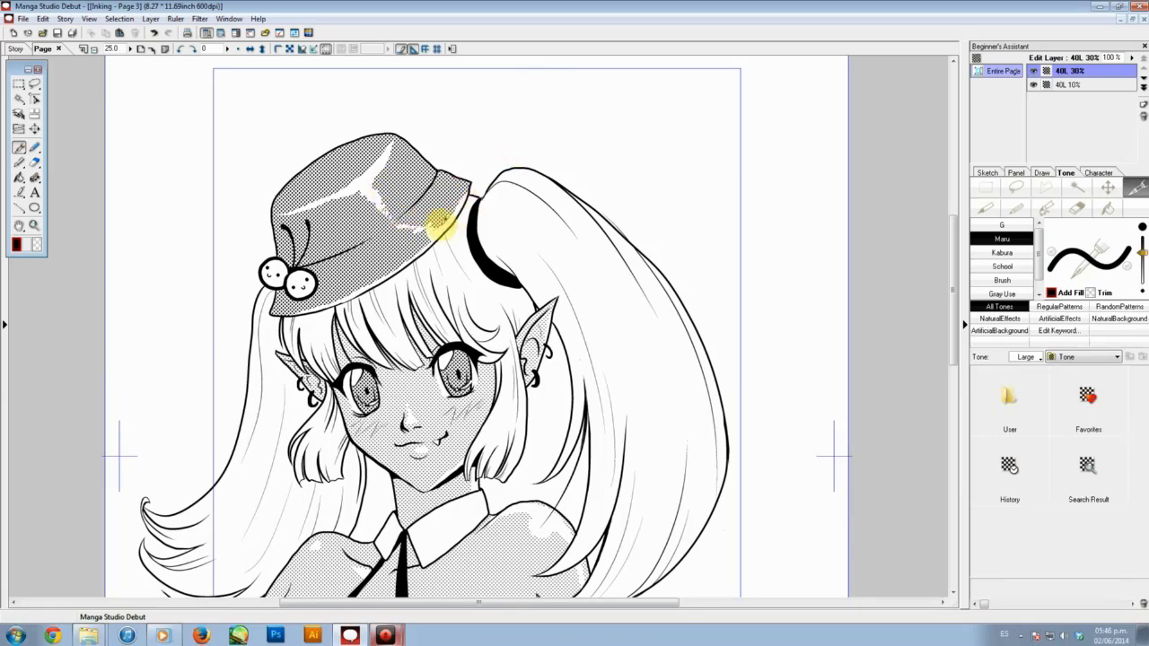
# Select both ponytails, the bangs and the side locks of the hair with the Magic Wand.
pyautogui.moveTo(562, 336); pyautogui.dragTo(617, 178)
pyautogui.moveTo(598, 344); pyautogui.dragTo(587, 385)
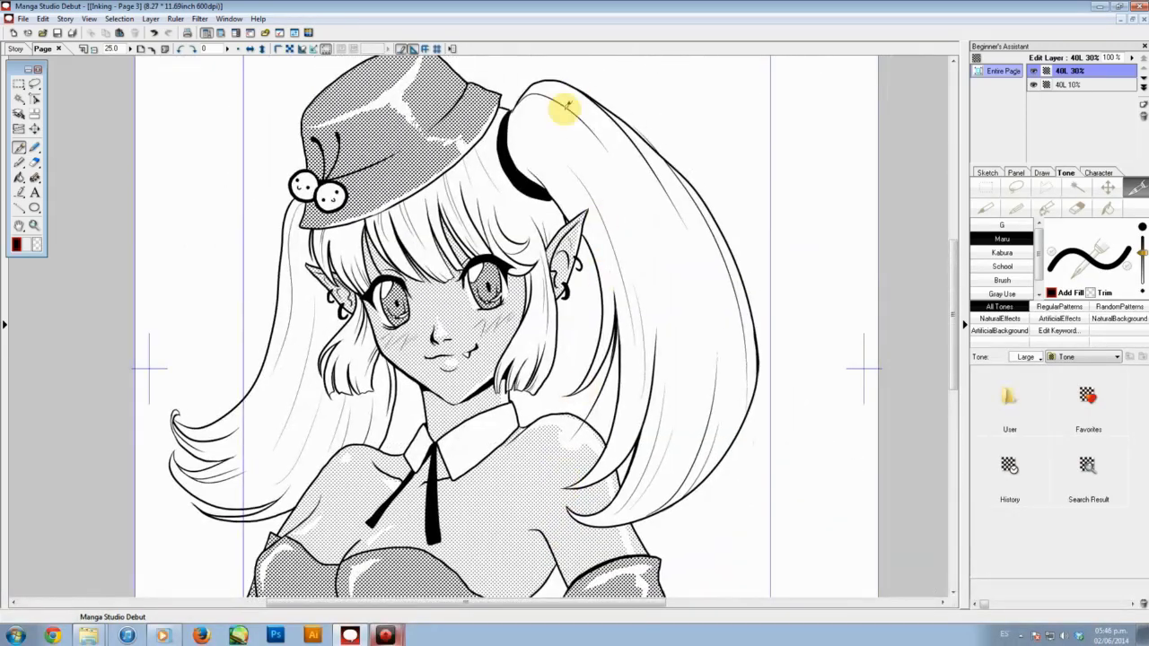
pyautogui.hotkey('ctrl', '-')
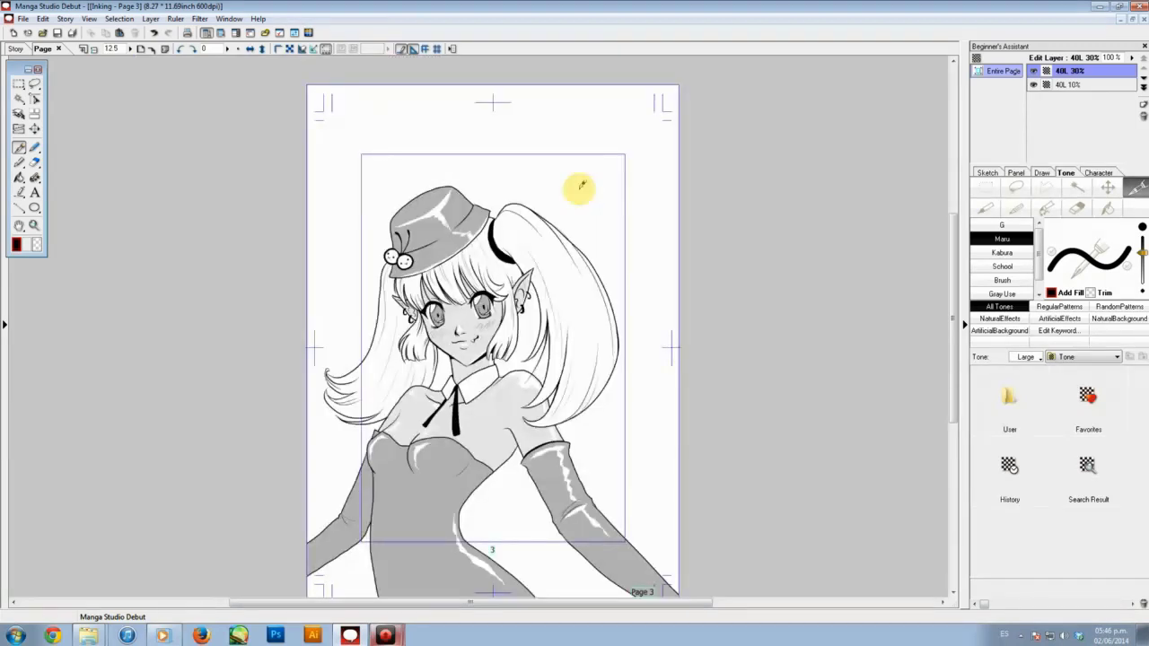
pyautogui.moveTo(526, 377); pyautogui.dragTo(530, 341)
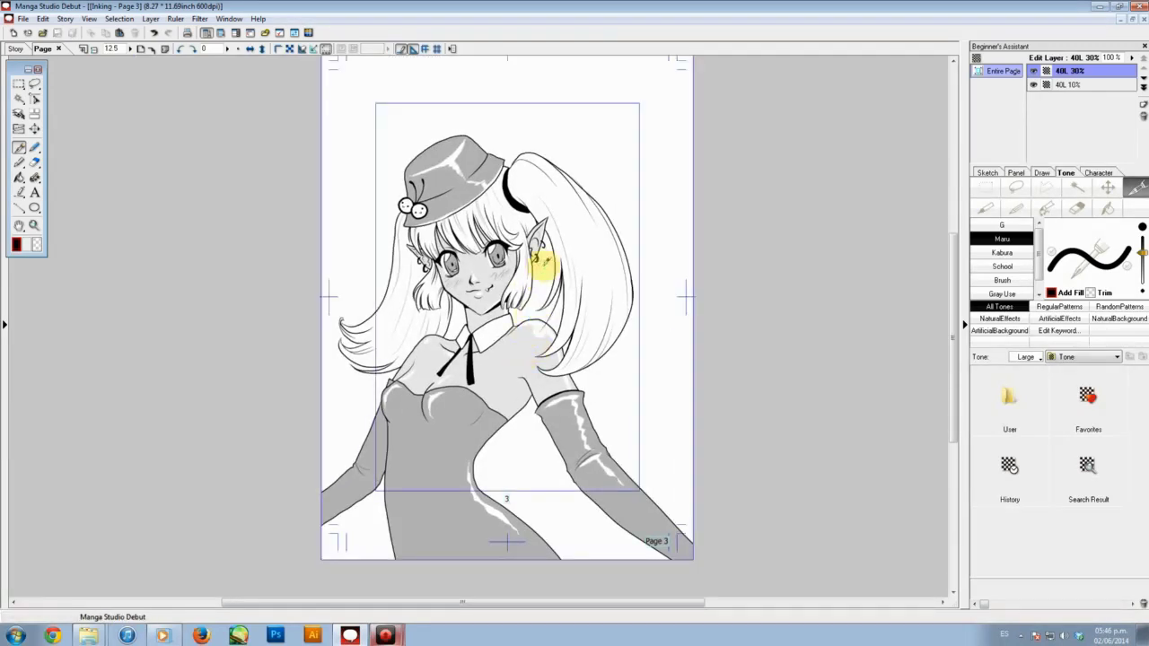
pyautogui.hotkey('ctrl', '+')
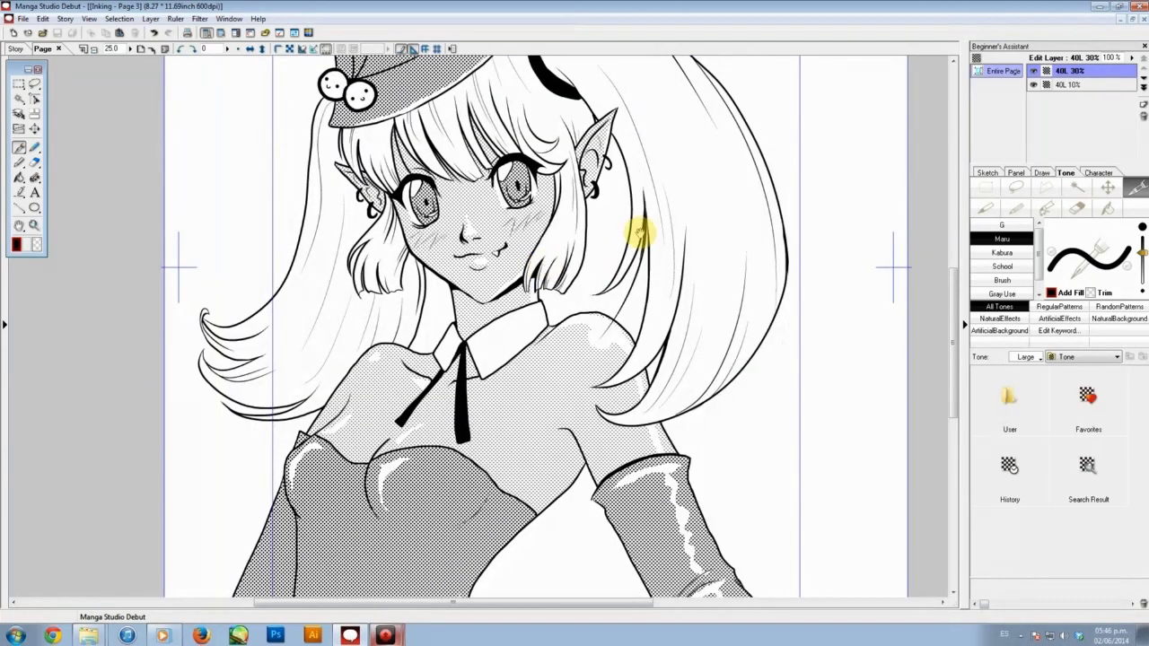
pyautogui.moveTo(665, 192); pyautogui.dragTo(646, 250)
pyautogui.click(1077, 187)
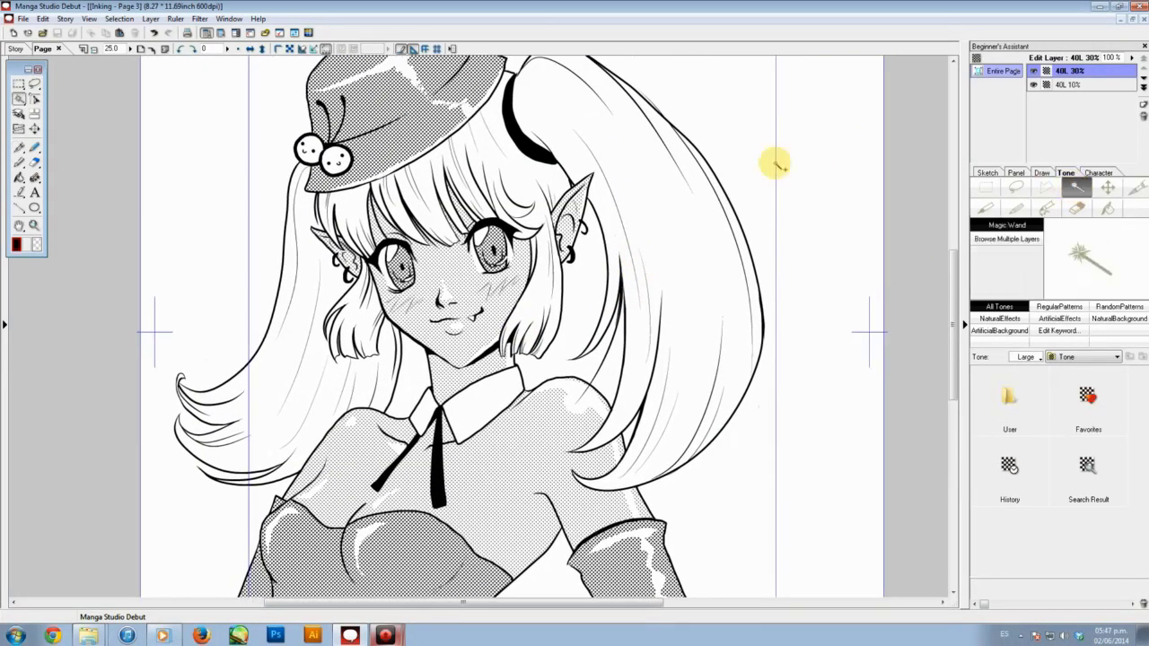
pyautogui.click(669, 251)
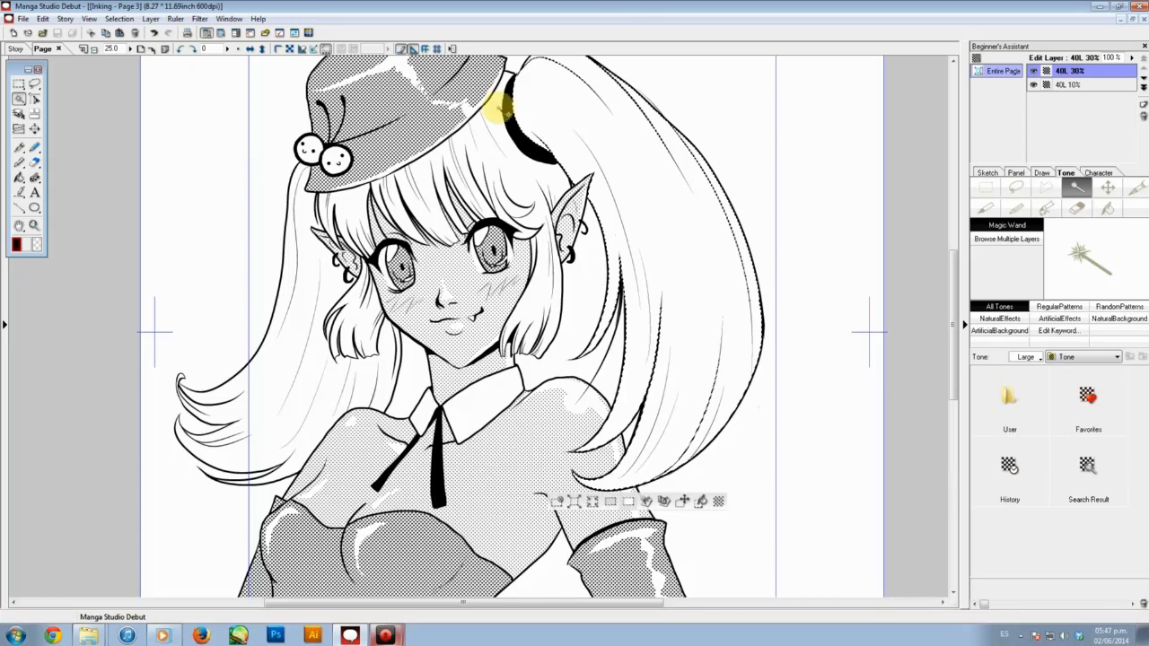
pyautogui.click(499, 128)
pyautogui.click(356, 208)
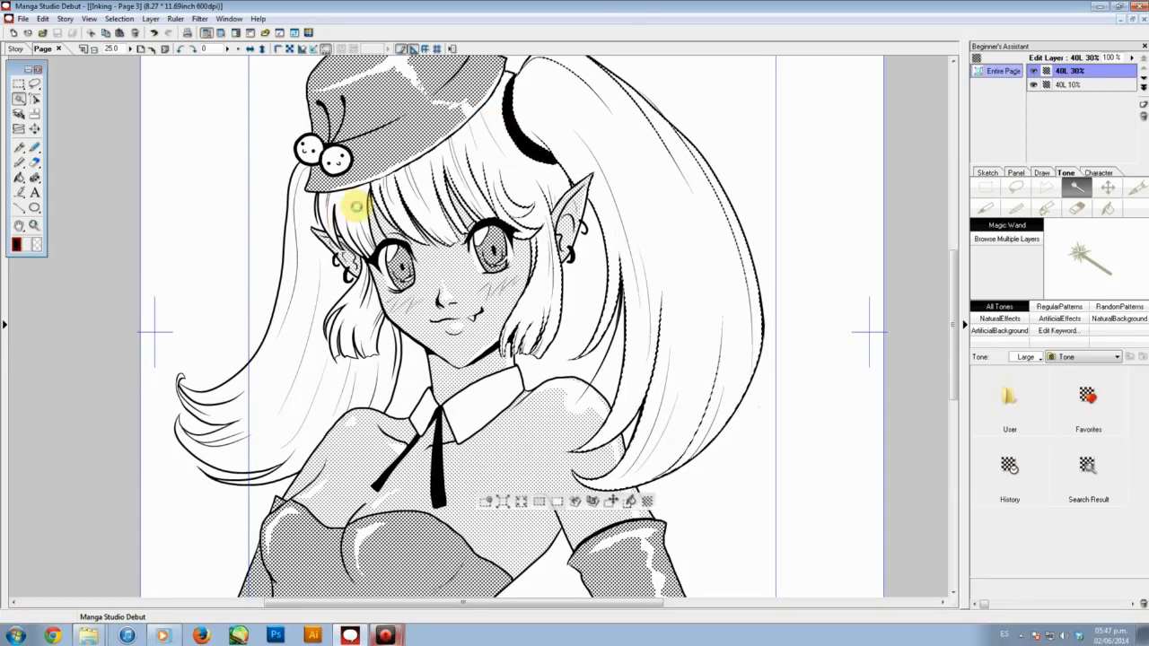
pyautogui.click(308, 256)
pyautogui.click(308, 258)
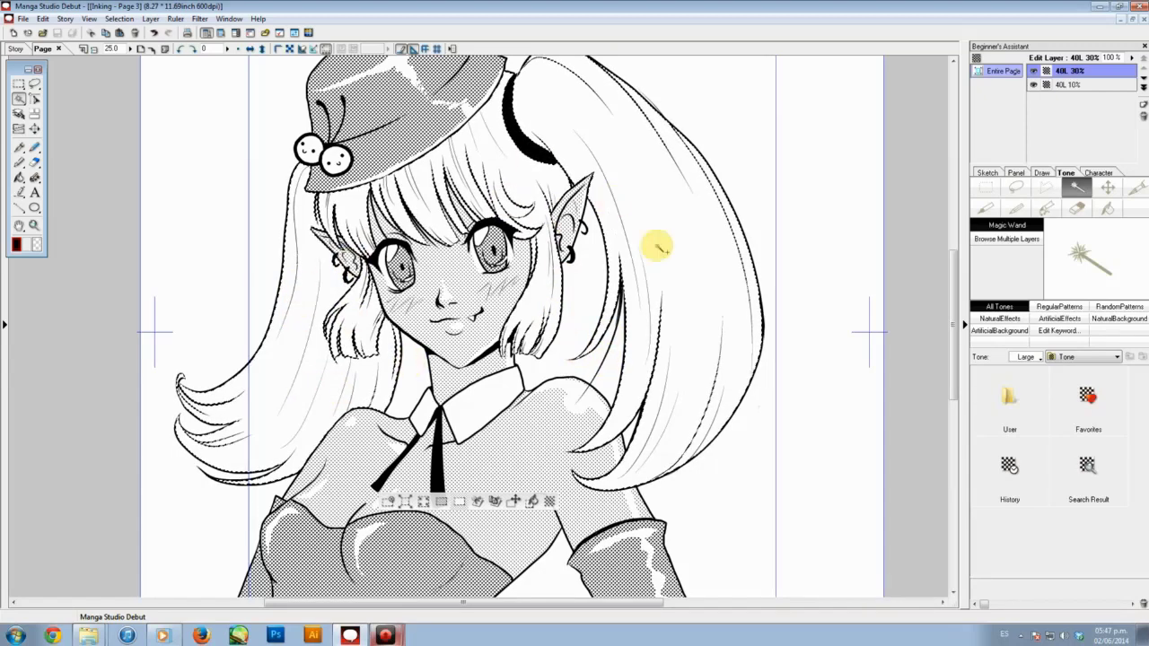
# Fill the selected hair with a new 40-line circle tone at 45% darkness and a 45° angle.
pyautogui.moveTo(620, 158); pyautogui.dragTo(653, 307)
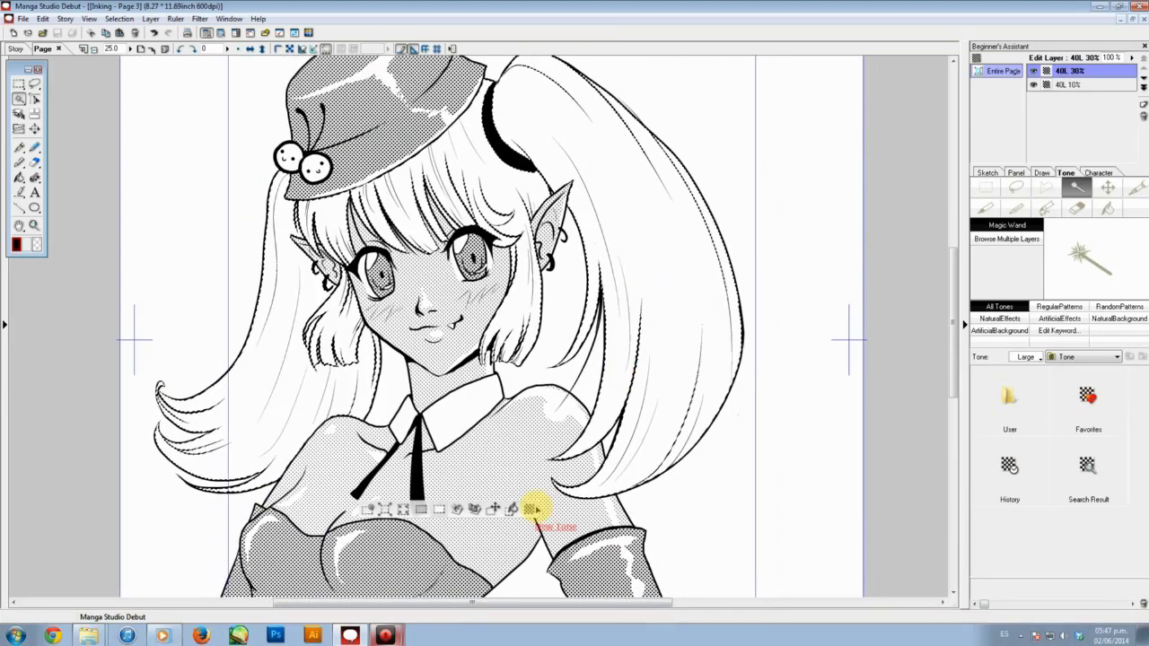
pyautogui.click(530, 509)
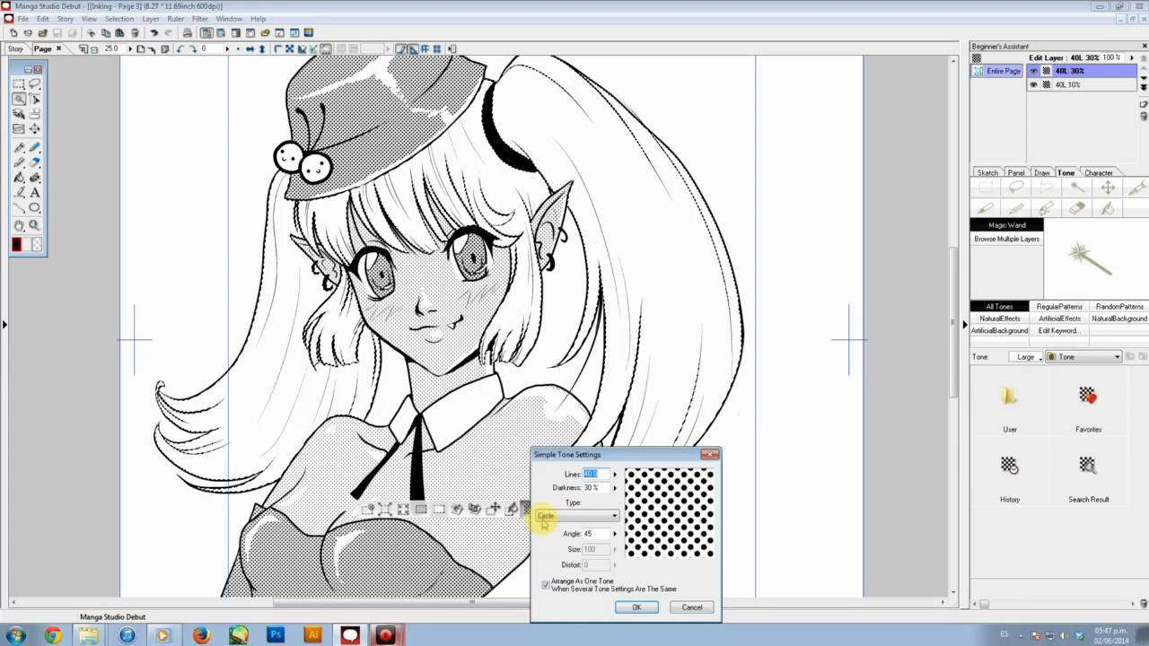
pyautogui.click(633, 608)
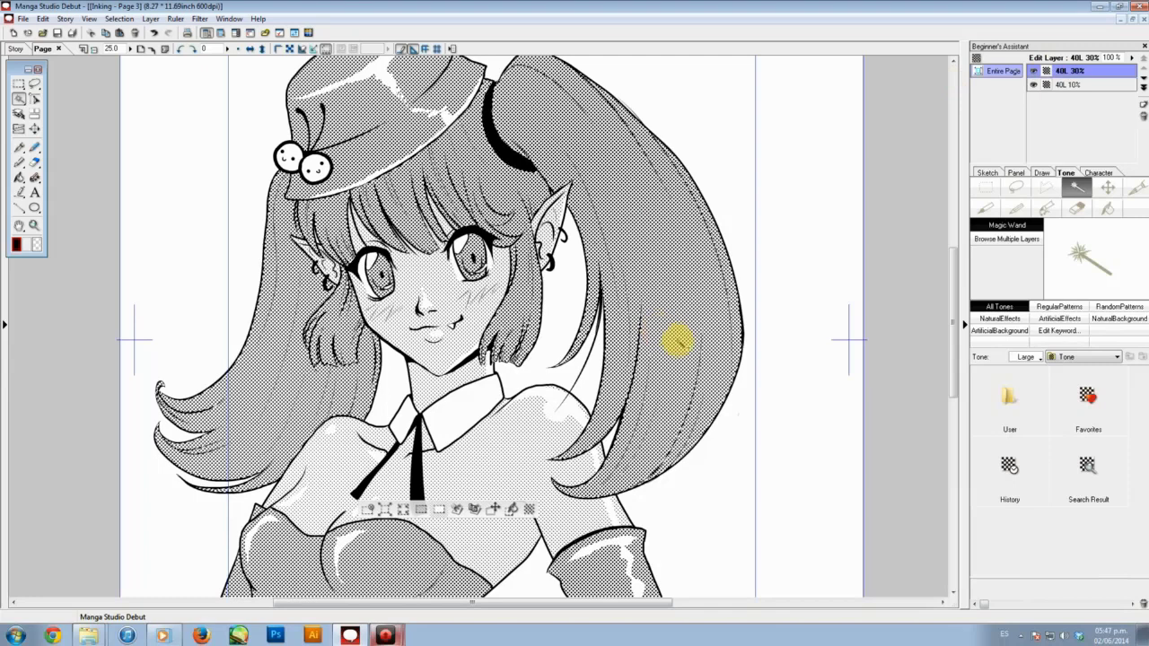
pyautogui.click(530, 509)
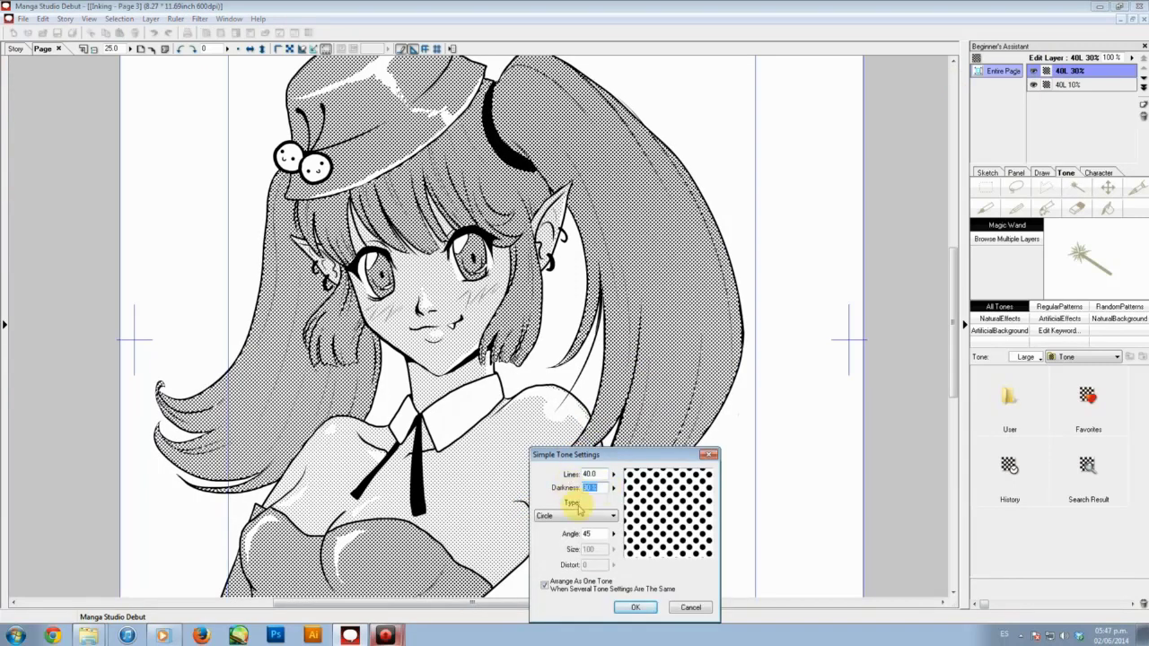
pyautogui.write('45')
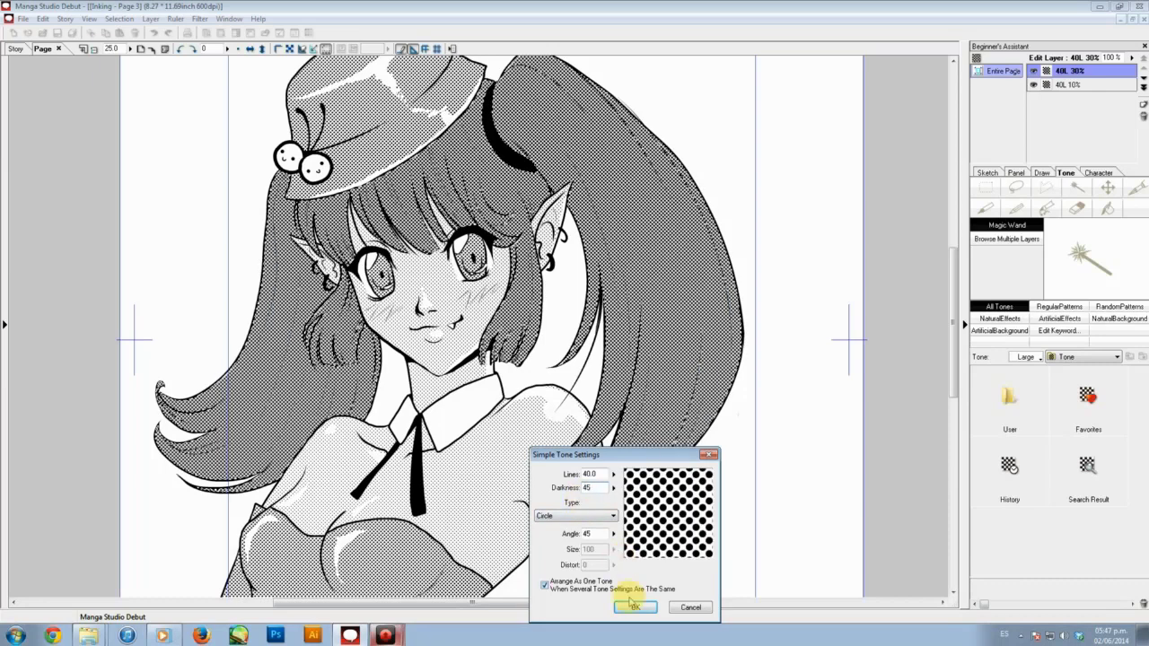
pyautogui.click(635, 608)
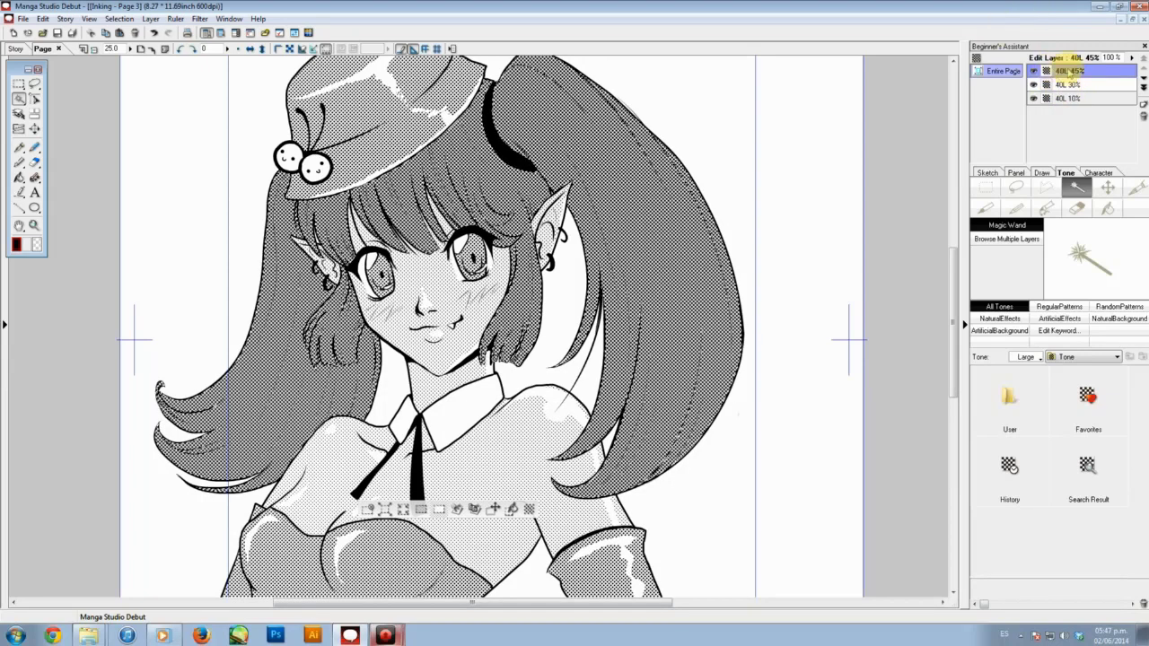
# Toggle the 40L 45% tone layer's visibility to check the hair fill, and clear the selection.
pyautogui.click(1033, 71)
pyautogui.click(1033, 71)
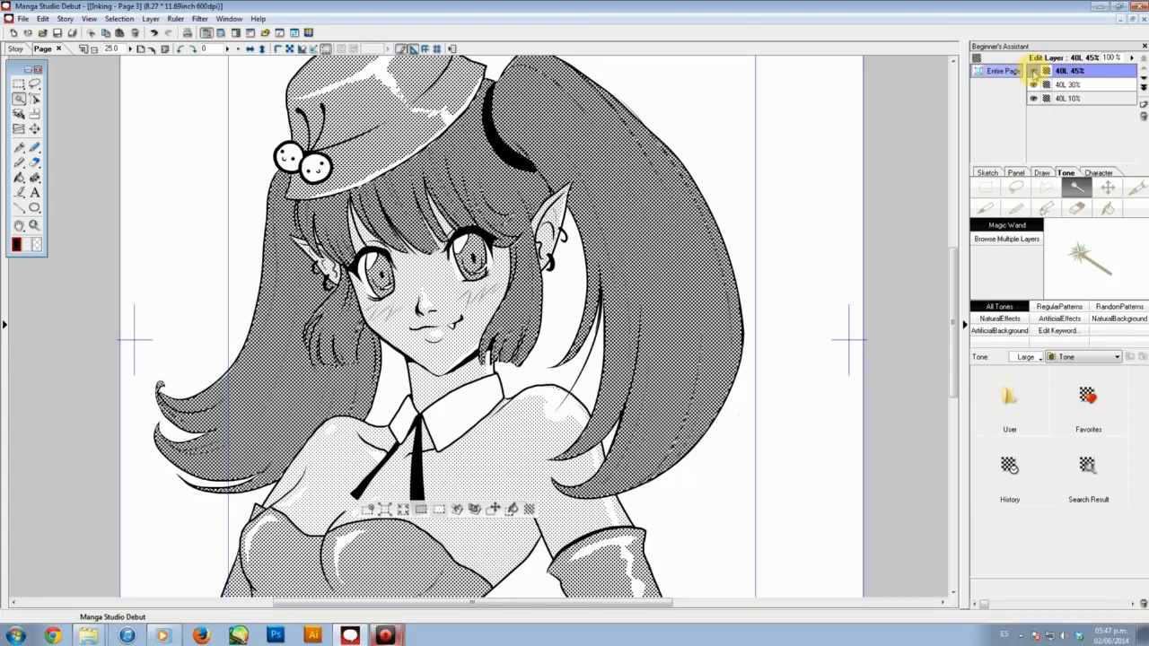
pyautogui.click(1034, 71)
pyautogui.click(1033, 71)
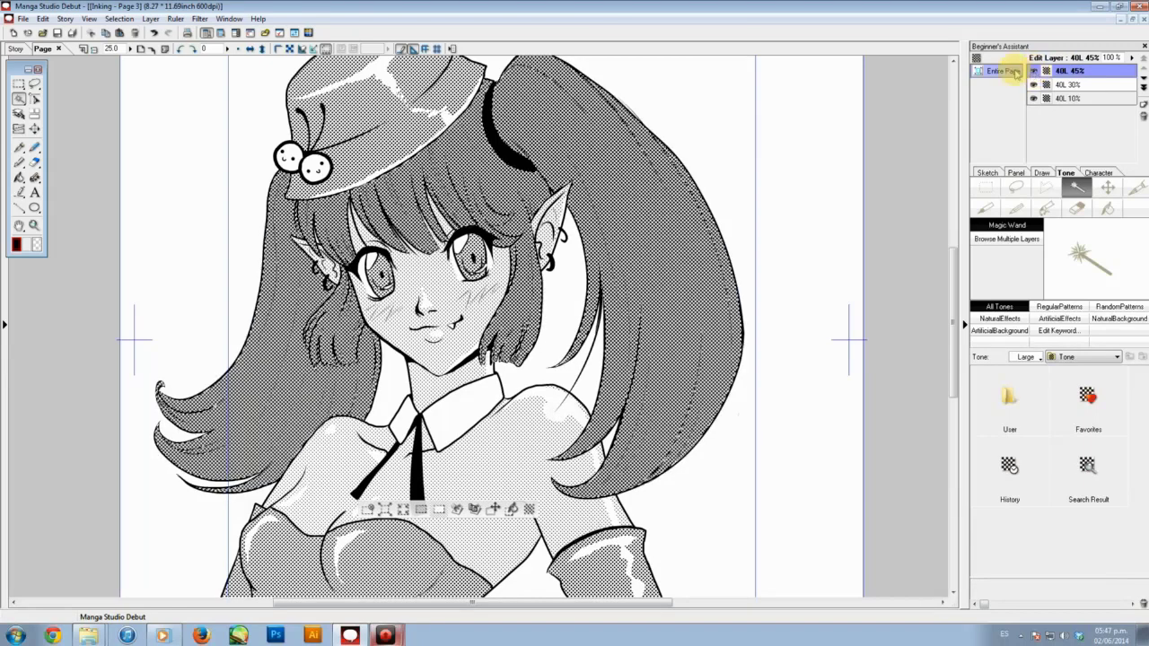
pyautogui.hotkey('ctrl', 'd')
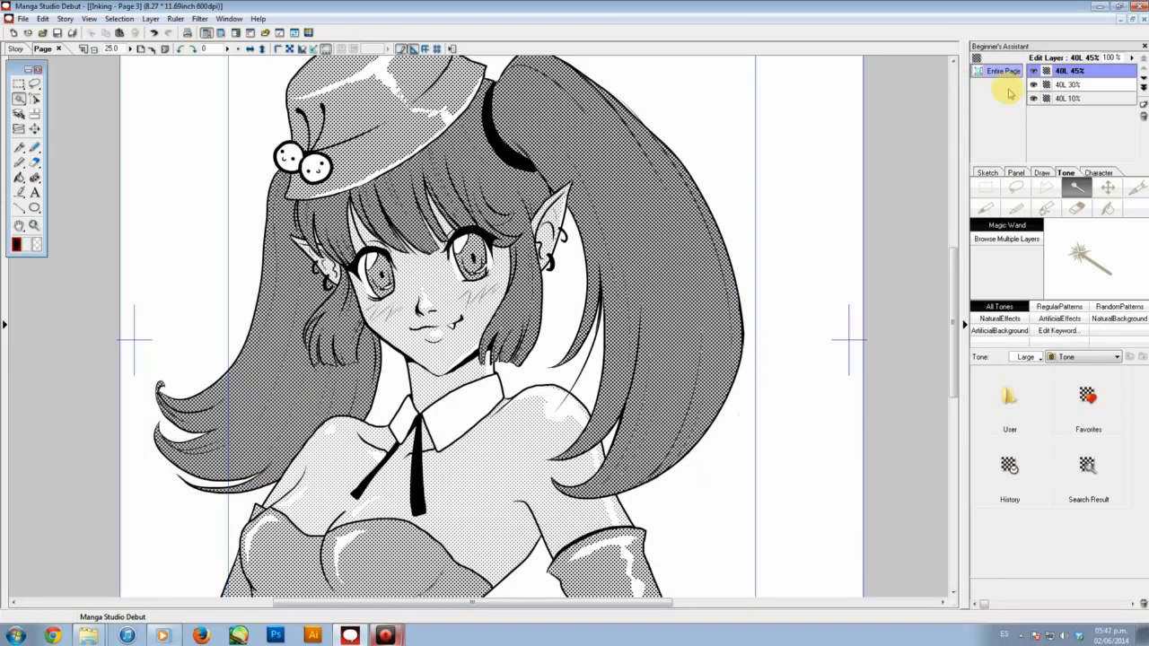
pyautogui.hotkey('ctrl', '-')
pyautogui.hotkey('ctrl', '+')
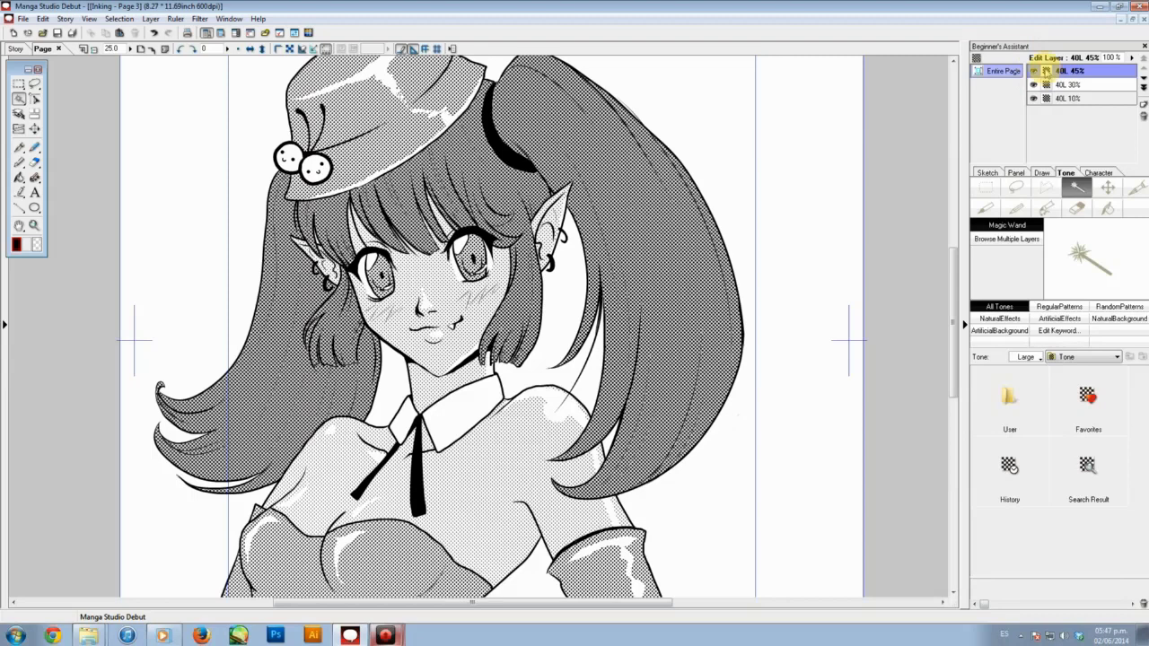
# Change the hair tone to a repeating line gradation with a view angle of 90 and a size of 15 cm.
pyautogui.doubleClick(1046, 71)
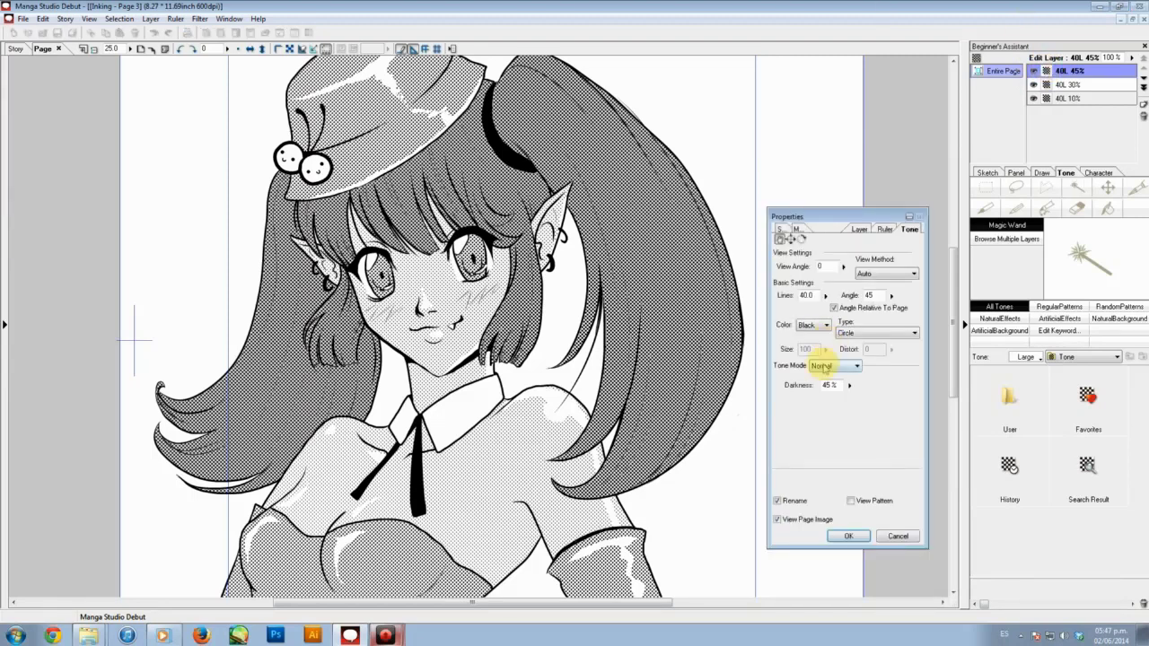
pyautogui.click(824, 366)
pyautogui.click(825, 385)
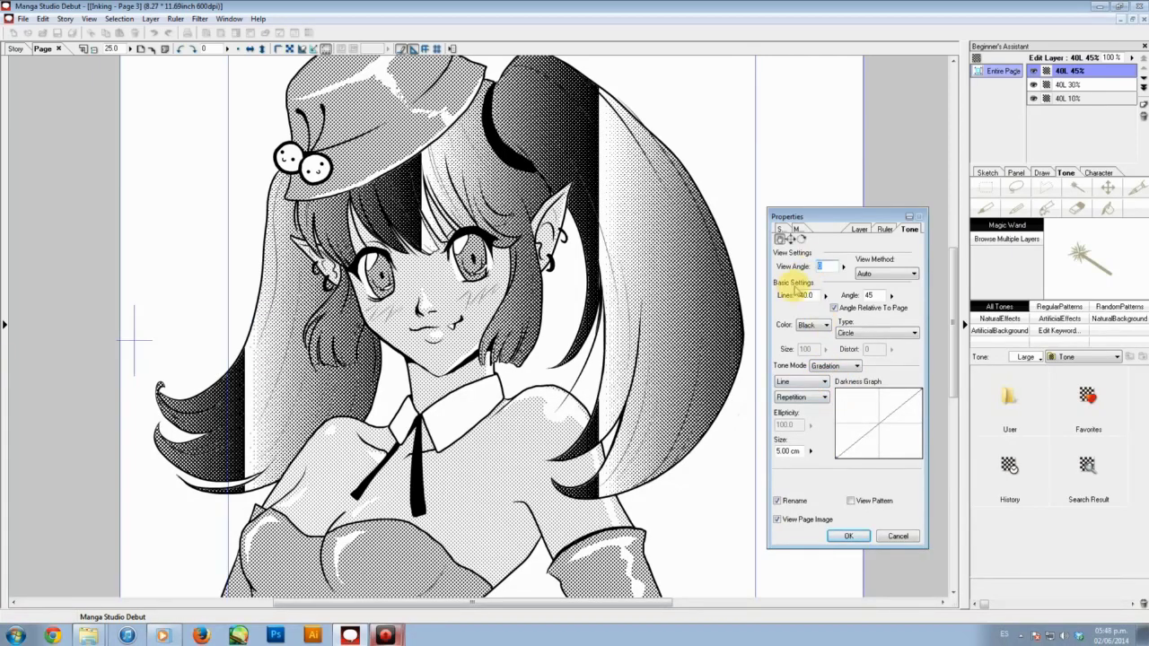
pyautogui.write('90')
pyautogui.moveTo(795, 449); pyautogui.dragTo(759, 446)
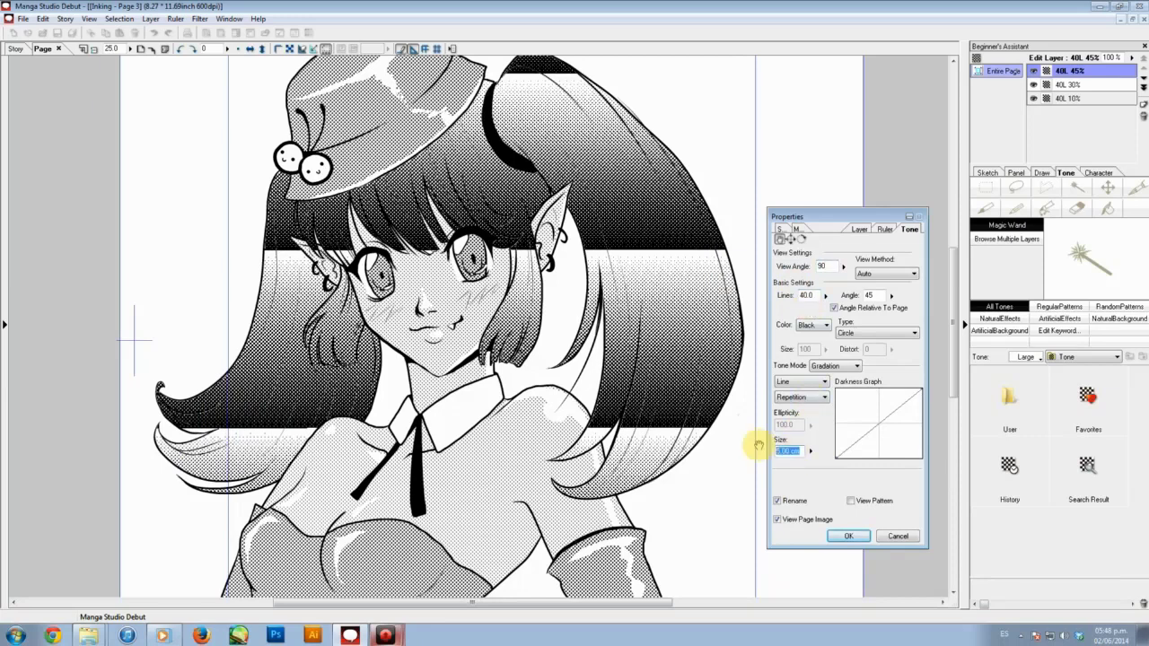
pyautogui.write('15')
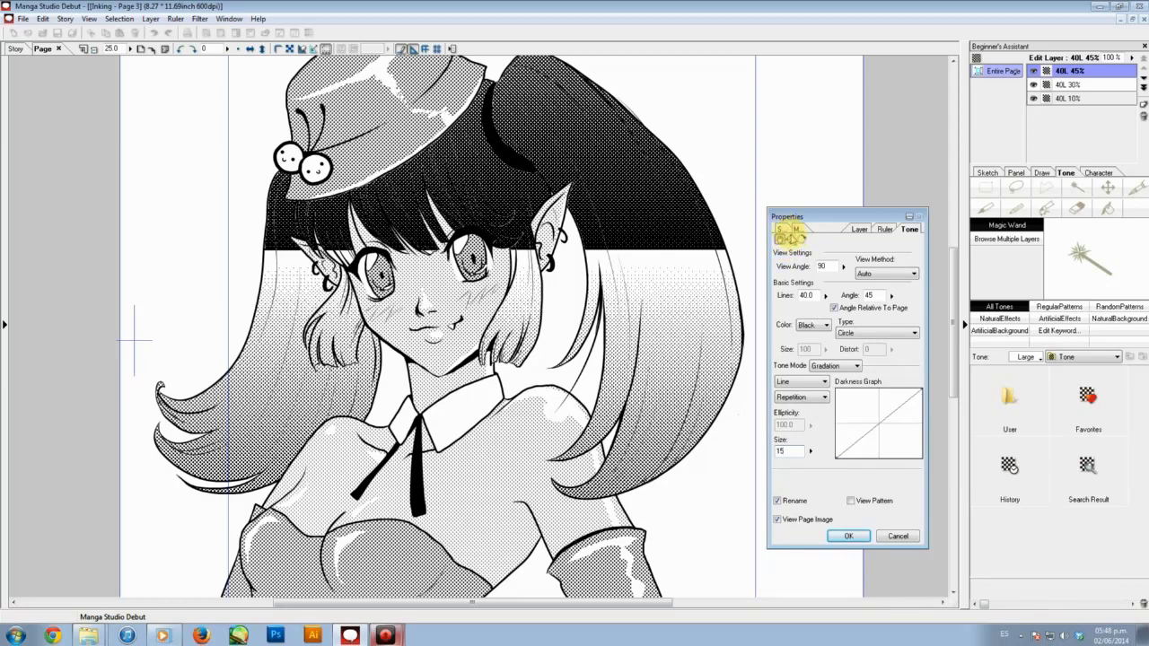
# Shift the hair gradation downward so it runs from light at the crown to dark at the tips, and apply it.
pyautogui.click(791, 239)
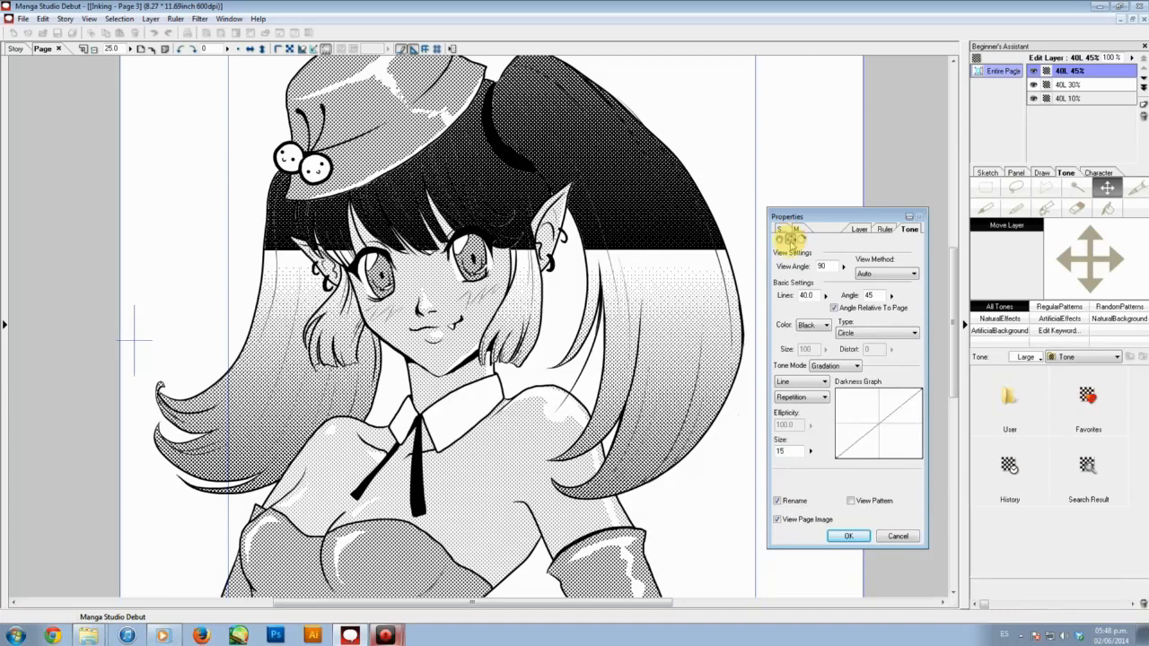
pyautogui.moveTo(620, 224); pyautogui.dragTo(624, 561)
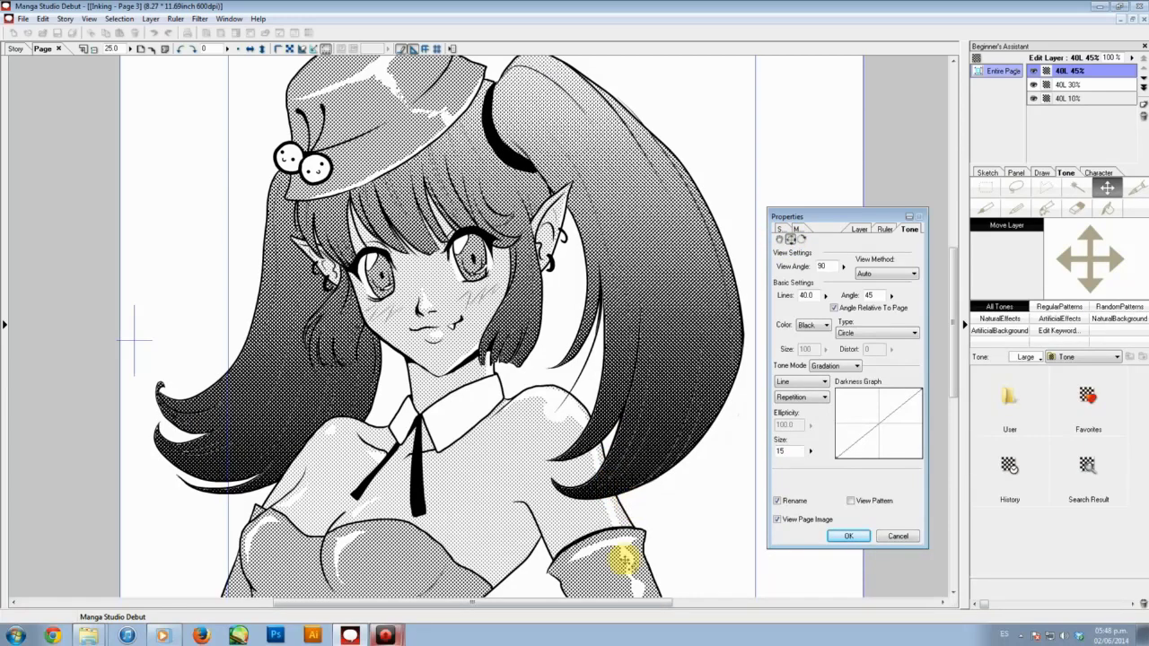
pyautogui.click(849, 536)
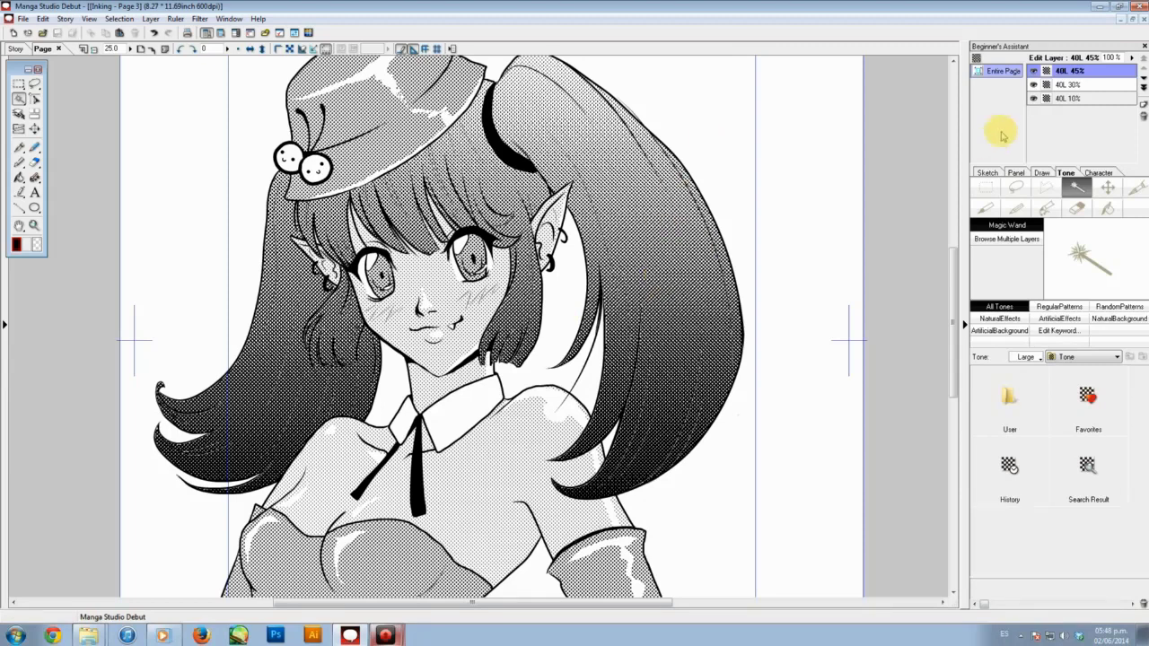
# Lasso a jagged highlight band across the bangs and delete the tone inside it.
pyautogui.click(1016, 187)
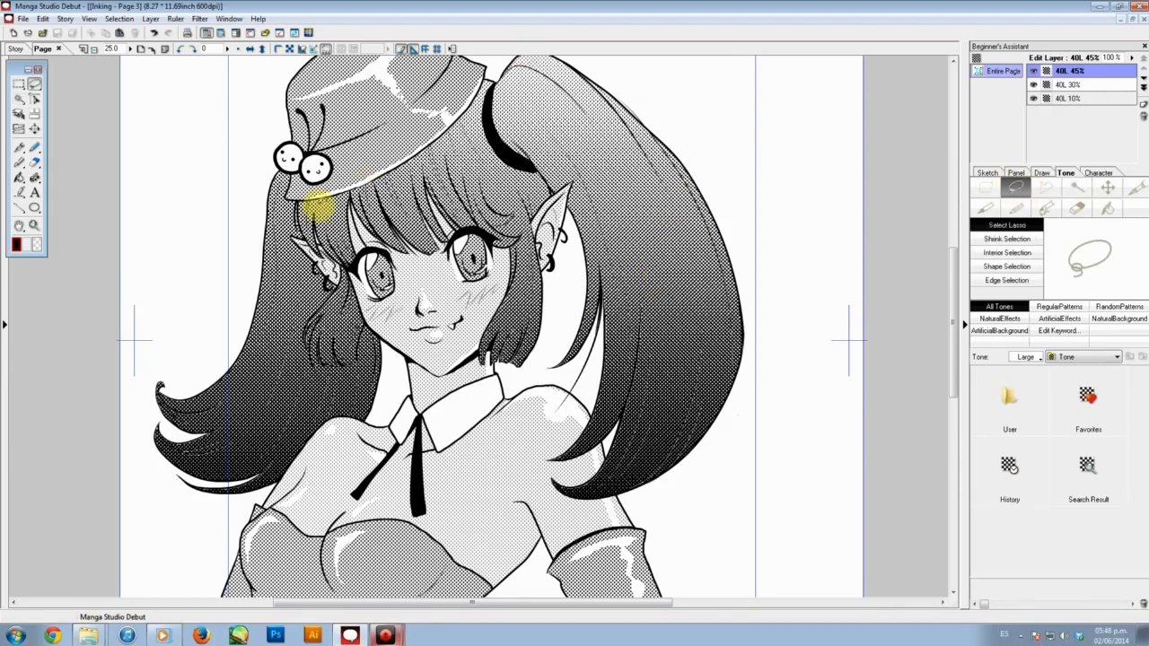
pyautogui.moveTo(316, 212)
pyautogui.mouseDown()
pyautogui.moveTo(402, 211)
pyautogui.moveTo(513, 183)
pyautogui.moveTo(442, 214)
pyautogui.moveTo(306, 219)
pyautogui.moveTo(309, 260)
pyautogui.mouseUp()
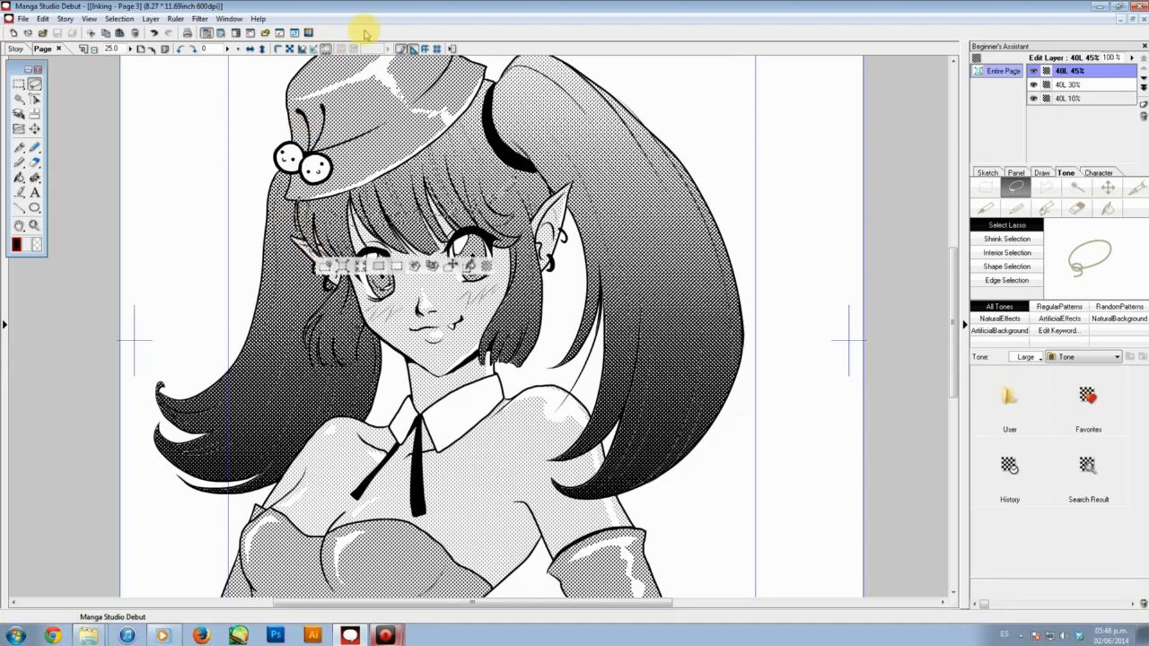
pyautogui.press('Delete')
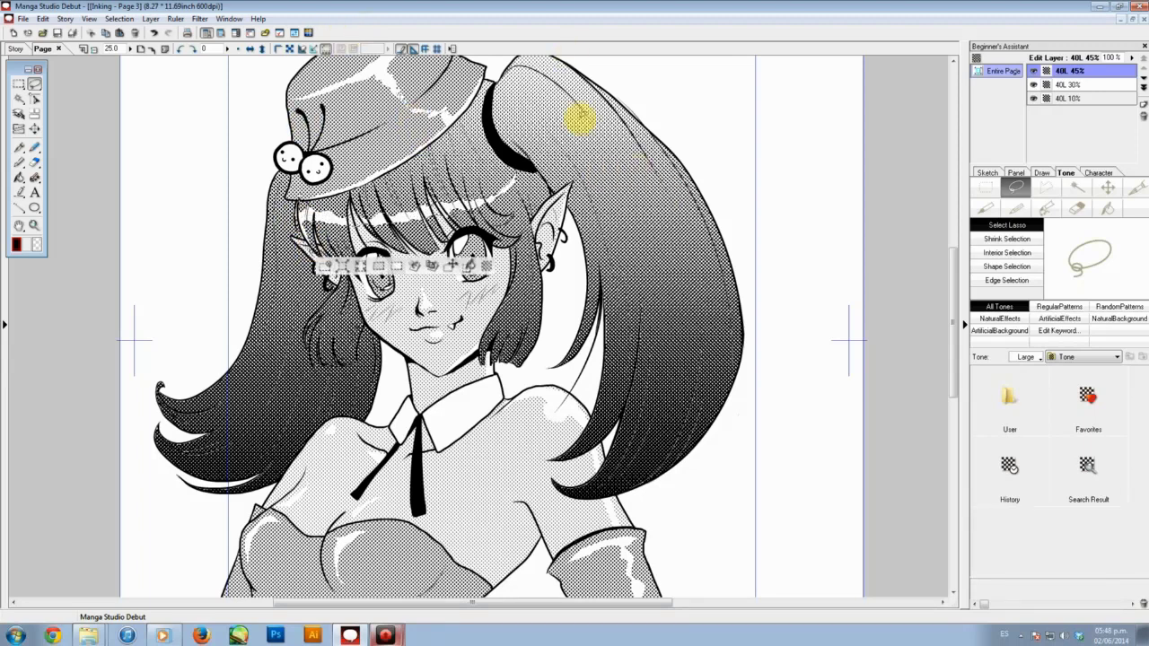
# Lasso branching highlights across both ponytails and delete the tone inside them.
pyautogui.moveTo(640, 235)
pyautogui.mouseDown()
pyautogui.moveTo(587, 257)
pyautogui.moveTo(664, 236)
pyautogui.moveTo(695, 318)
pyautogui.moveTo(689, 230)
pyautogui.moveTo(721, 198)
pyautogui.moveTo(688, 221)
pyautogui.moveTo(621, 85)
pyautogui.moveTo(534, 116)
pyautogui.mouseUp()
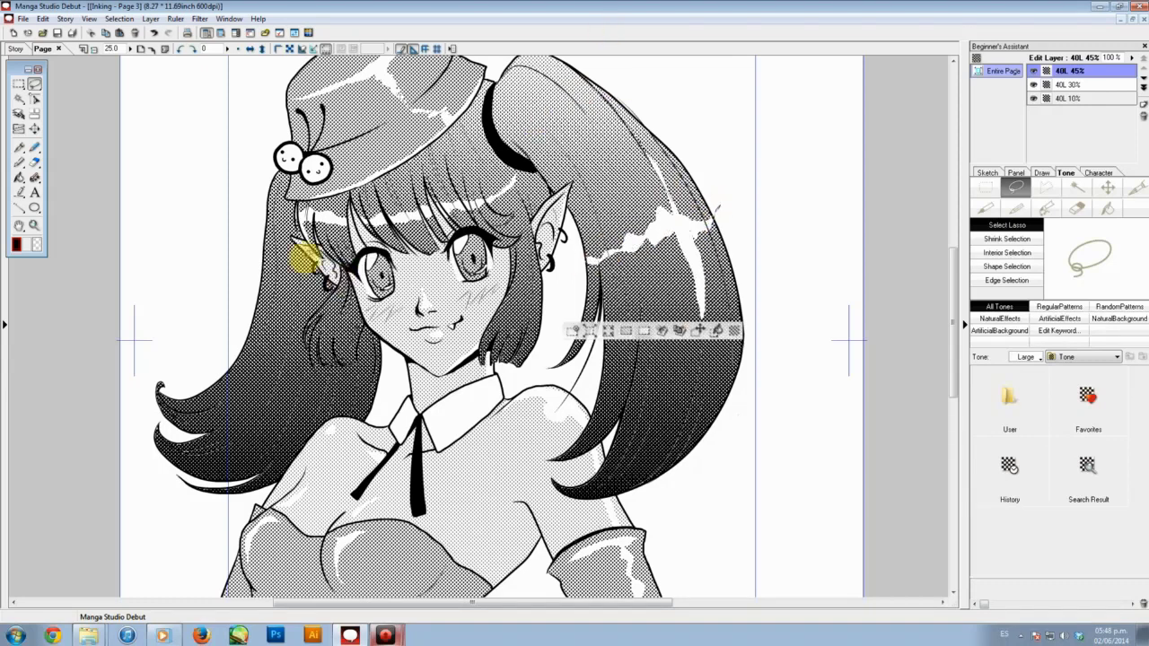
pyautogui.moveTo(279, 255); pyautogui.dragTo(284, 252)
pyautogui.moveTo(252, 310)
pyautogui.mouseDown()
pyautogui.moveTo(248, 390)
pyautogui.moveTo(296, 317)
pyautogui.moveTo(305, 319)
pyautogui.moveTo(285, 304)
pyautogui.moveTo(287, 256)
pyautogui.mouseUp()
pyautogui.press('Delete')
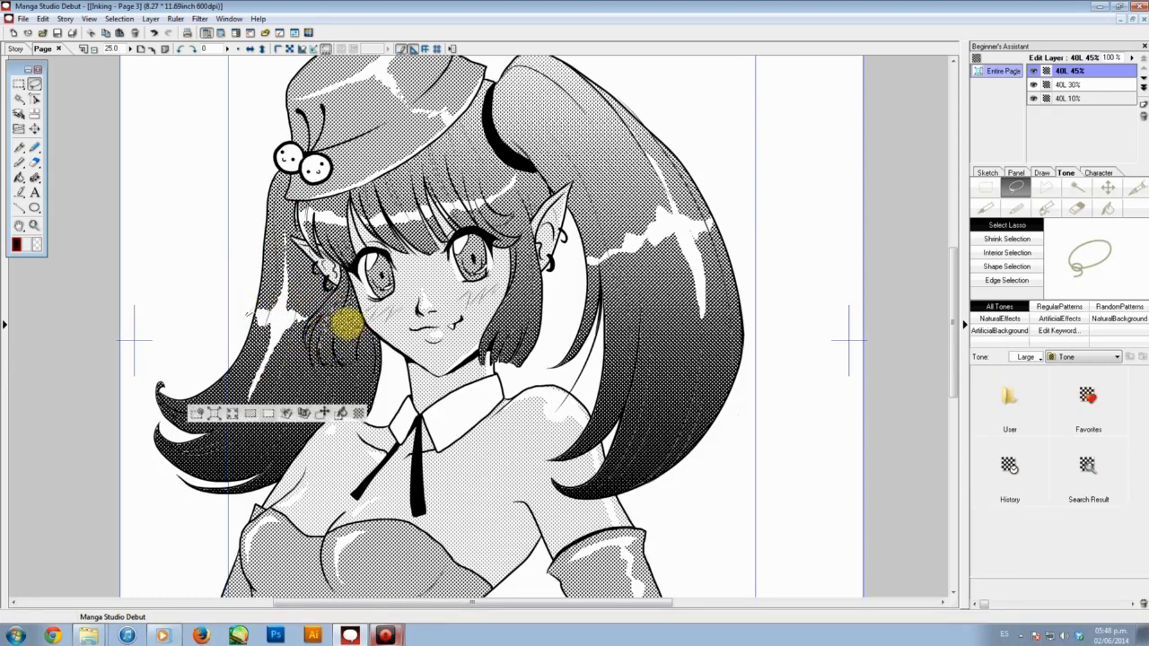
# Cut small jagged highlights into the side locks on both sides of the face, and clear the selection.
pyautogui.moveTo(336, 313); pyautogui.dragTo(341, 318)
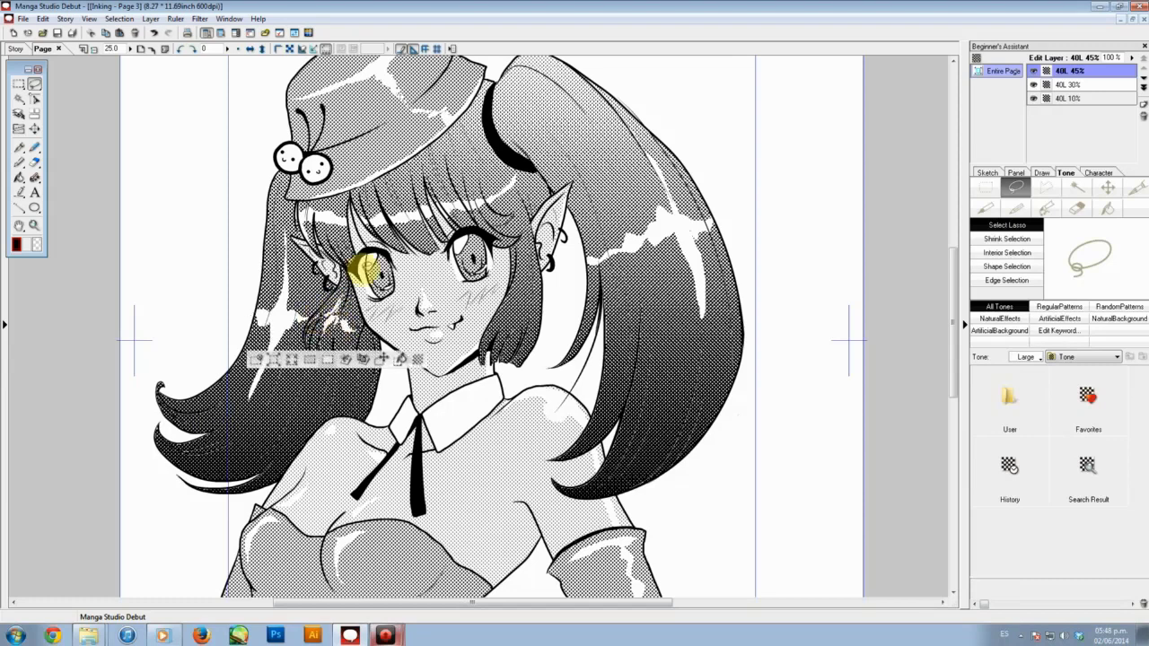
pyautogui.press('Delete')
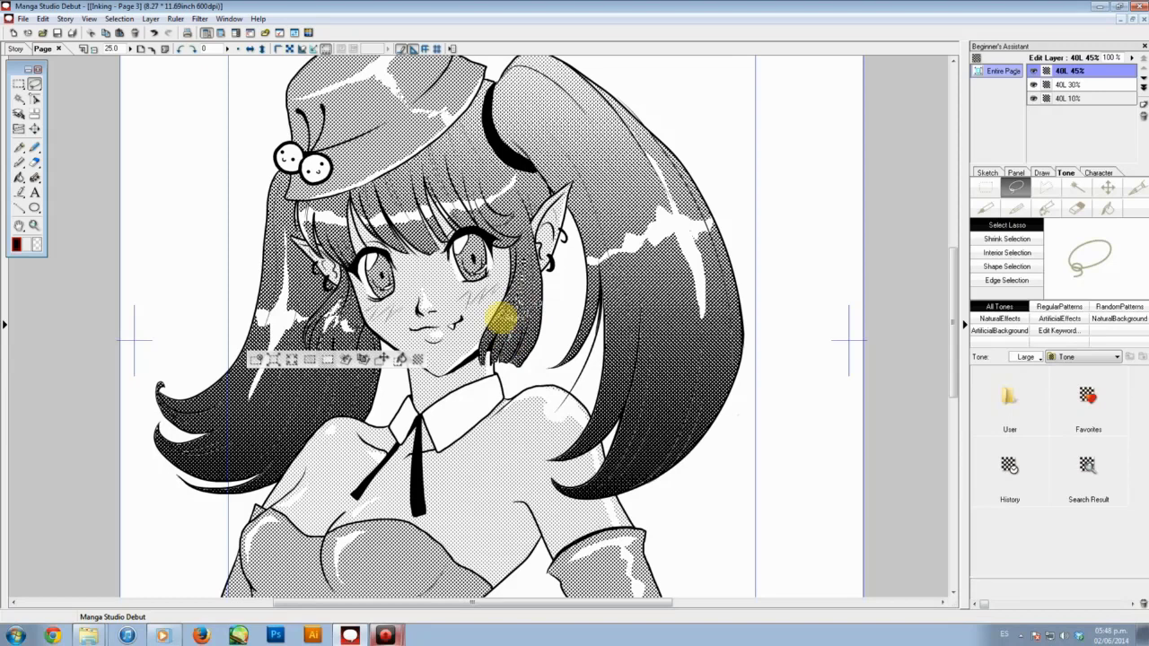
pyautogui.moveTo(501, 318); pyautogui.dragTo(492, 340)
pyautogui.press('Delete')
pyautogui.click(568, 283)
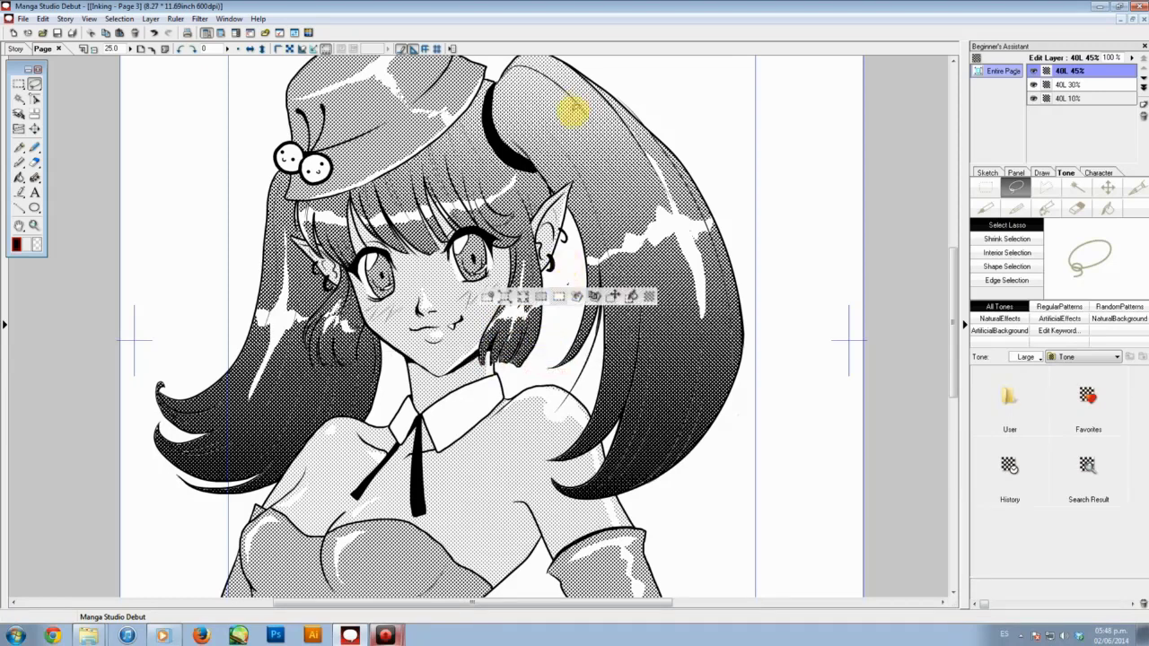
pyautogui.hotkey('ctrl', 'd')
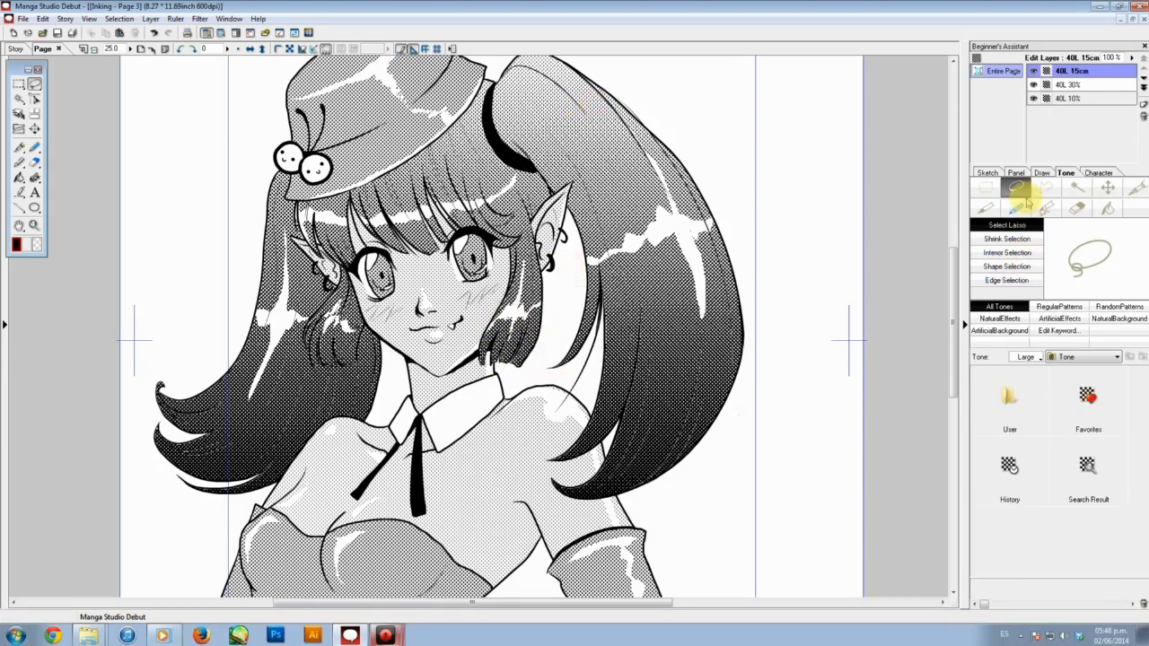
# Trim thin curved highlight strands into the lower half of the large ponytail with the Maru pen.
pyautogui.click(1137, 186)
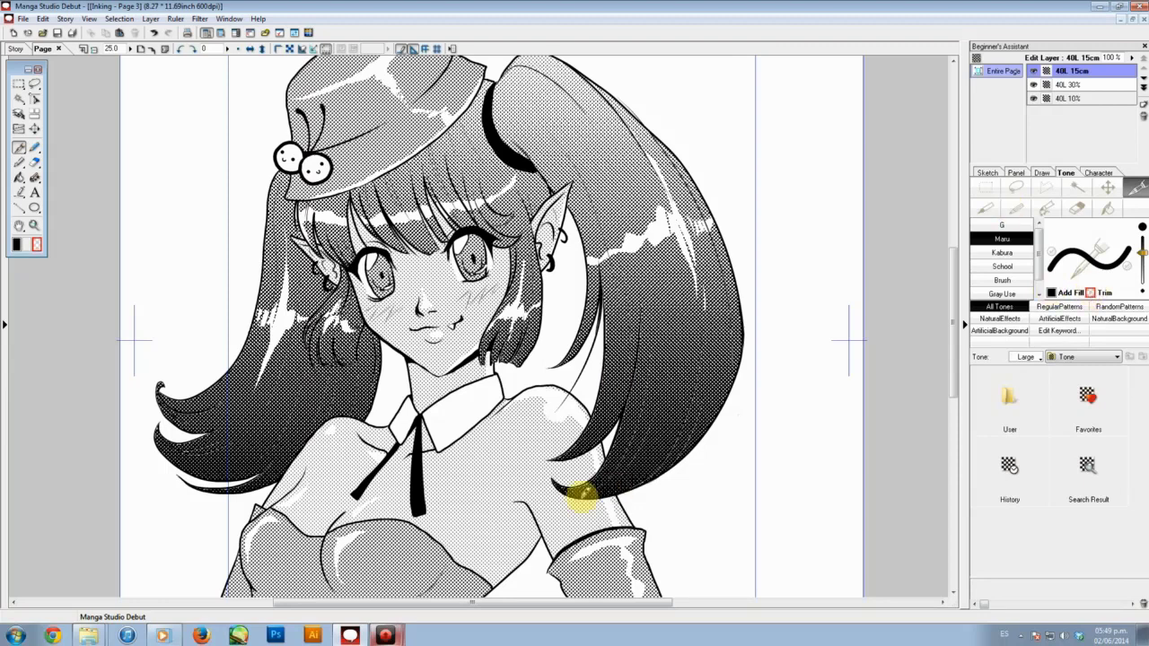
pyautogui.moveTo(656, 303); pyautogui.dragTo(597, 479)
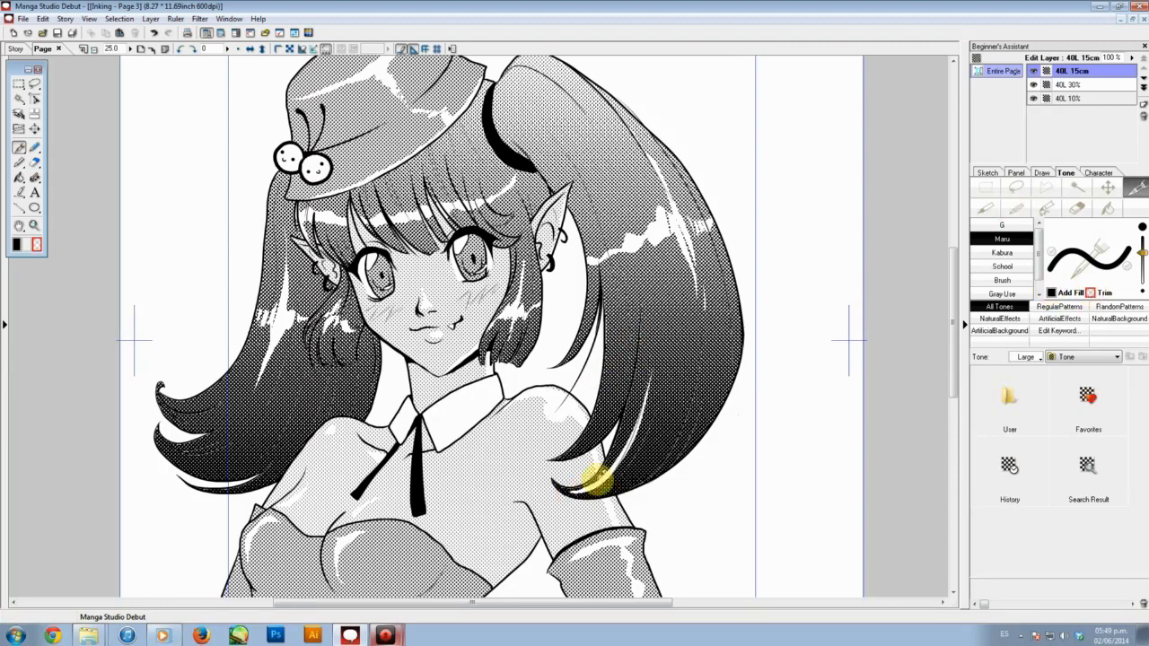
pyautogui.moveTo(654, 308)
pyautogui.mouseDown()
pyautogui.moveTo(645, 454)
pyautogui.moveTo(616, 479)
pyautogui.mouseUp()
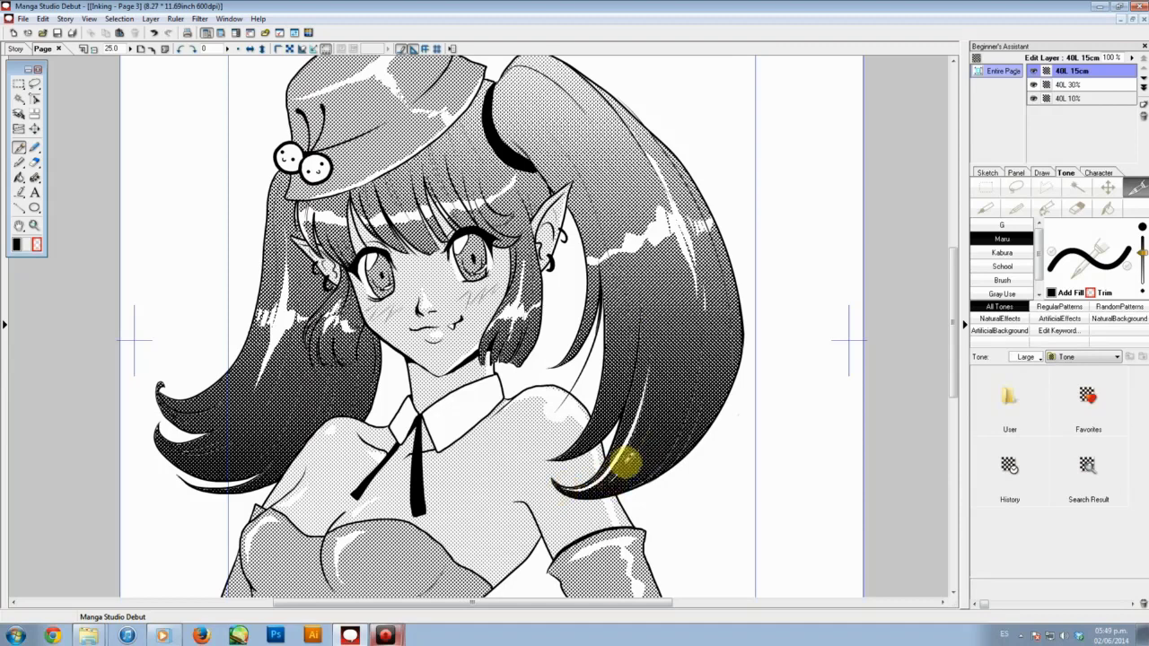
pyautogui.moveTo(667, 318)
pyautogui.mouseDown()
pyautogui.moveTo(612, 478)
pyautogui.moveTo(671, 430)
pyautogui.moveTo(709, 303)
pyautogui.mouseUp()
pyautogui.hotkey('ctrl', 'z')
pyautogui.moveTo(621, 480); pyautogui.dragTo(698, 311)
pyautogui.moveTo(665, 467)
pyautogui.mouseDown()
pyautogui.moveTo(694, 426)
pyautogui.moveTo(731, 322)
pyautogui.mouseUp()
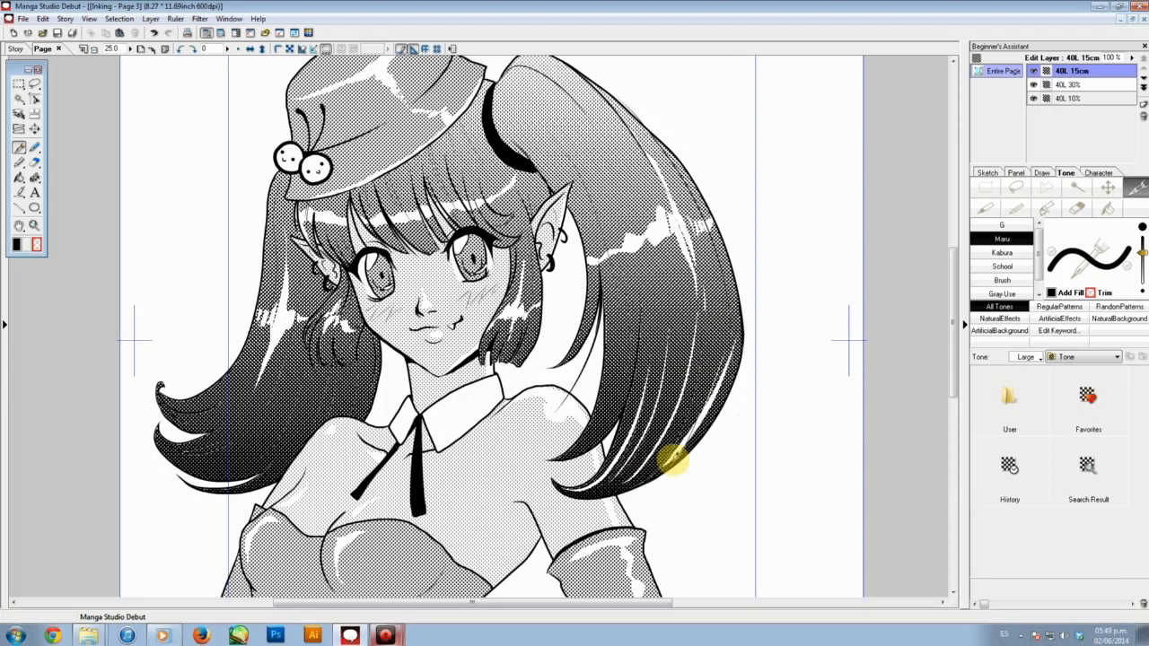
pyautogui.moveTo(600, 427); pyautogui.dragTo(632, 268)
# Trim thin curved highlight strands into the tips of the smaller ponytail with the Maru pen.
pyautogui.moveTo(163, 442)
pyautogui.mouseDown()
pyautogui.moveTo(175, 454)
pyautogui.moveTo(310, 416)
pyautogui.mouseUp()
pyautogui.moveTo(198, 465); pyautogui.dragTo(296, 404)
pyautogui.moveTo(185, 446); pyautogui.dragTo(264, 398)
pyautogui.moveTo(170, 415)
pyautogui.mouseDown()
pyautogui.moveTo(228, 378)
pyautogui.moveTo(165, 413)
pyautogui.moveTo(237, 403)
pyautogui.mouseUp()
pyautogui.moveTo(160, 388); pyautogui.dragTo(254, 359)
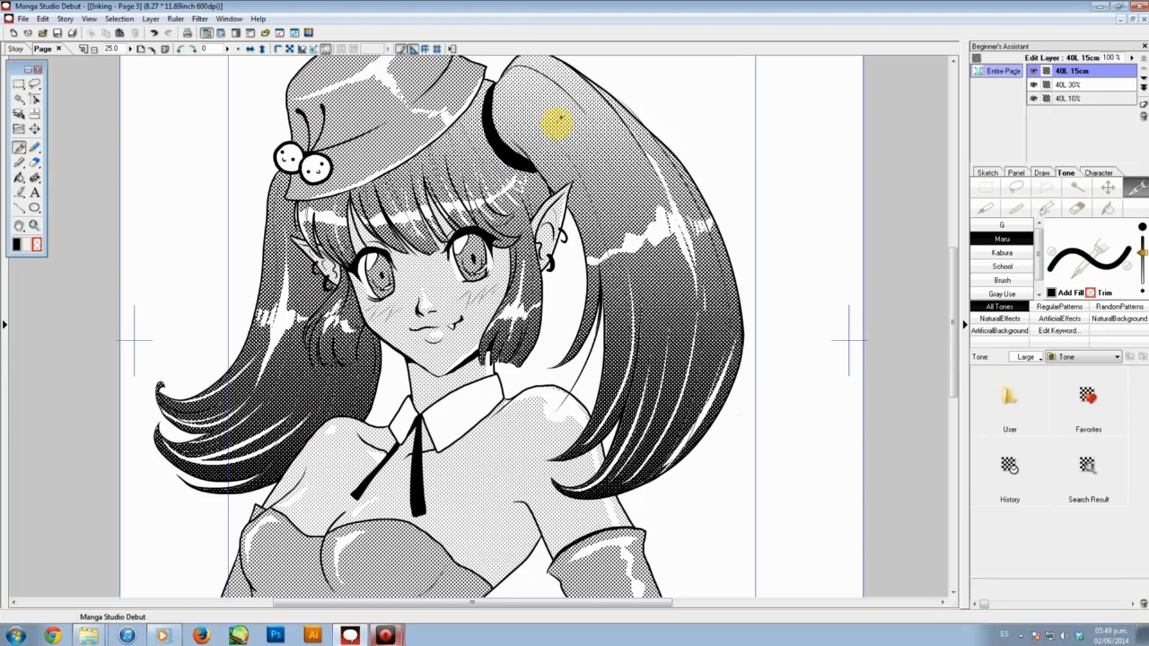
# Trim long highlight strands down the upper part of the large ponytail, from the hair tie to the shine.
pyautogui.moveTo(578, 135); pyautogui.dragTo(604, 193)
pyautogui.moveTo(538, 124); pyautogui.dragTo(664, 249)
pyautogui.moveTo(570, 113); pyautogui.dragTo(689, 267)
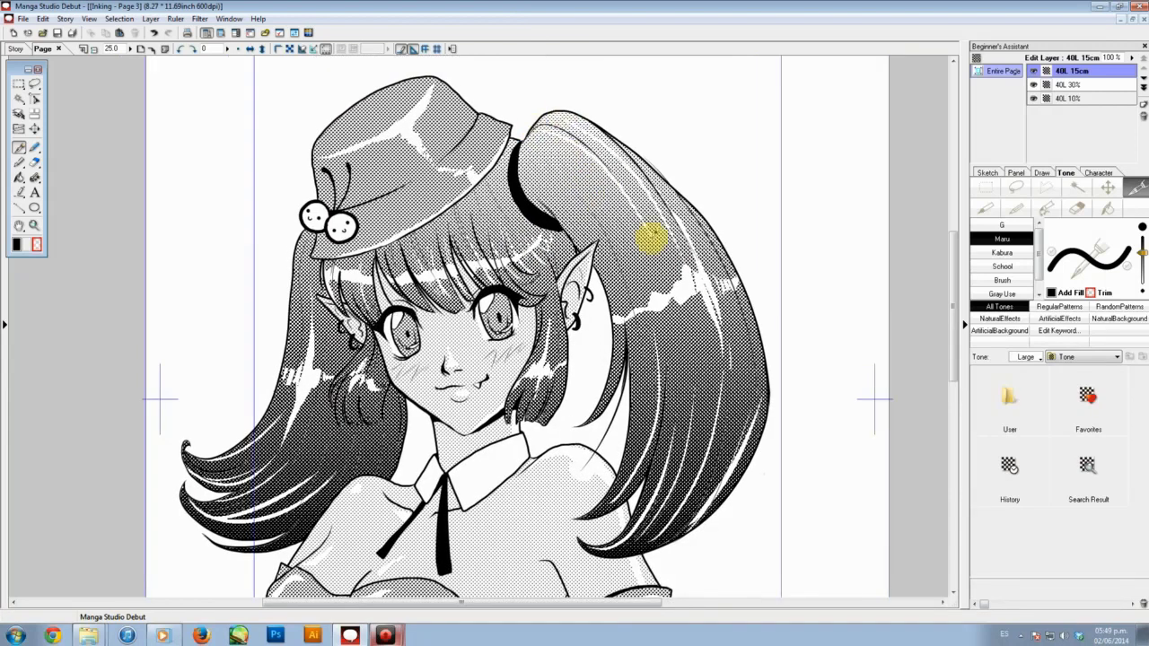